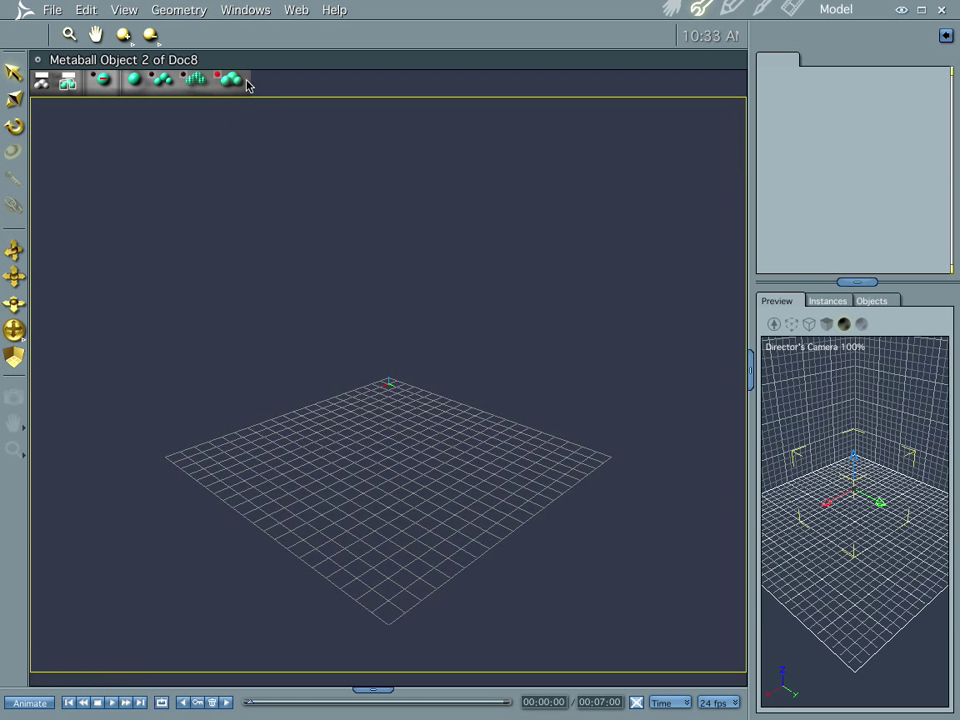
- Create a large positive metaball sphere at the middle of the working grid, with a much smaller one overlapping it
{"action": "left_click", "coordinate": [130, 42]}
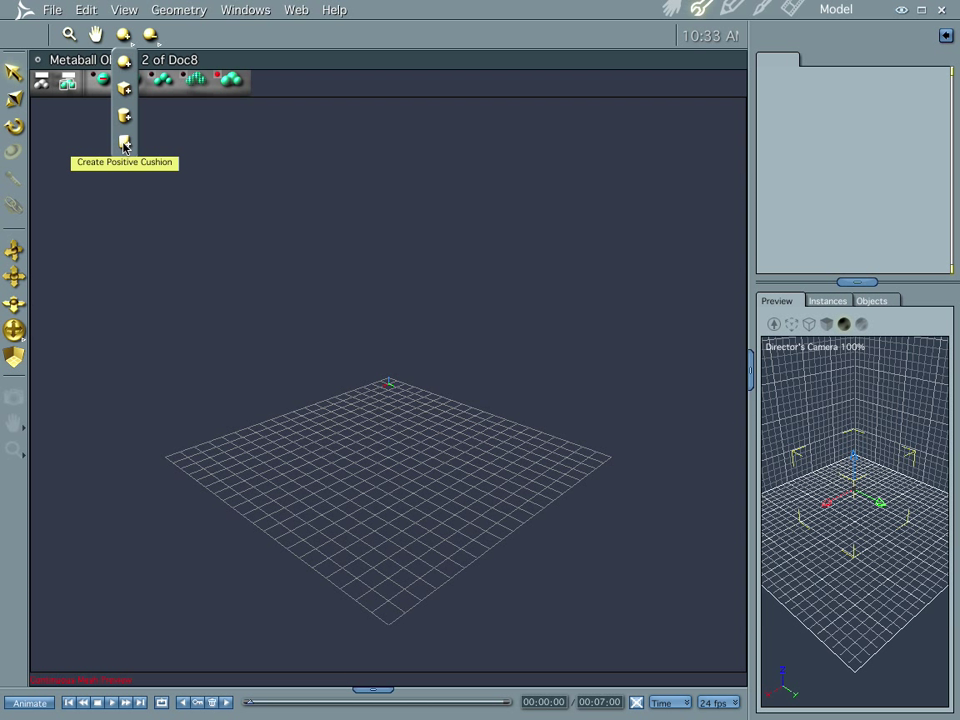
{"action": "left_click", "coordinate": [156, 42]}
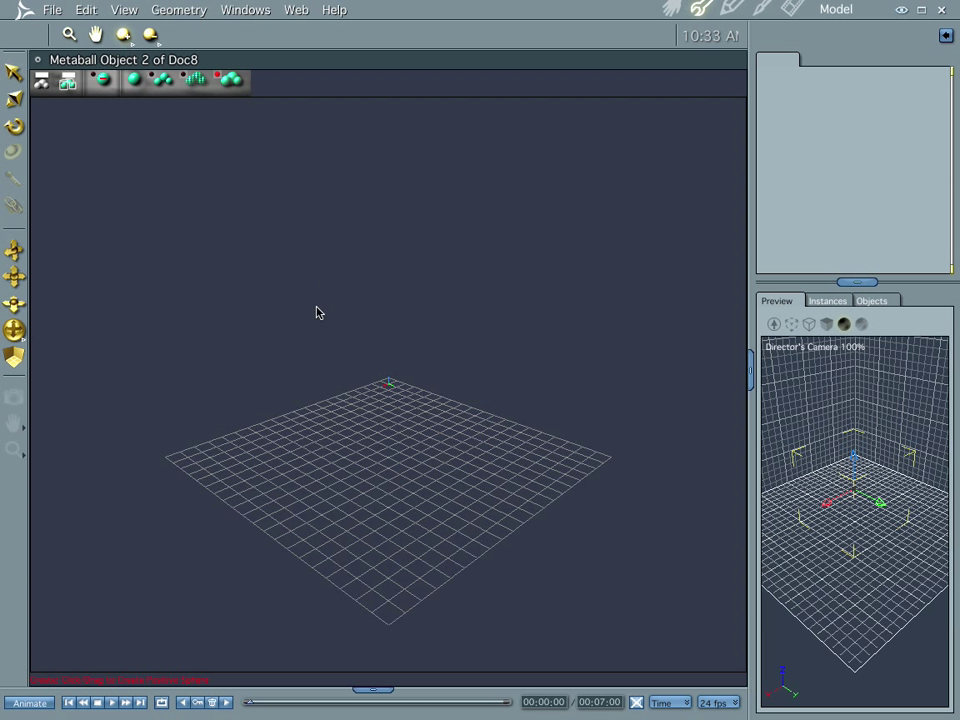
{"action": "left_click_drag", "start_coordinate": [389, 468], "coordinate": [525, 420]}
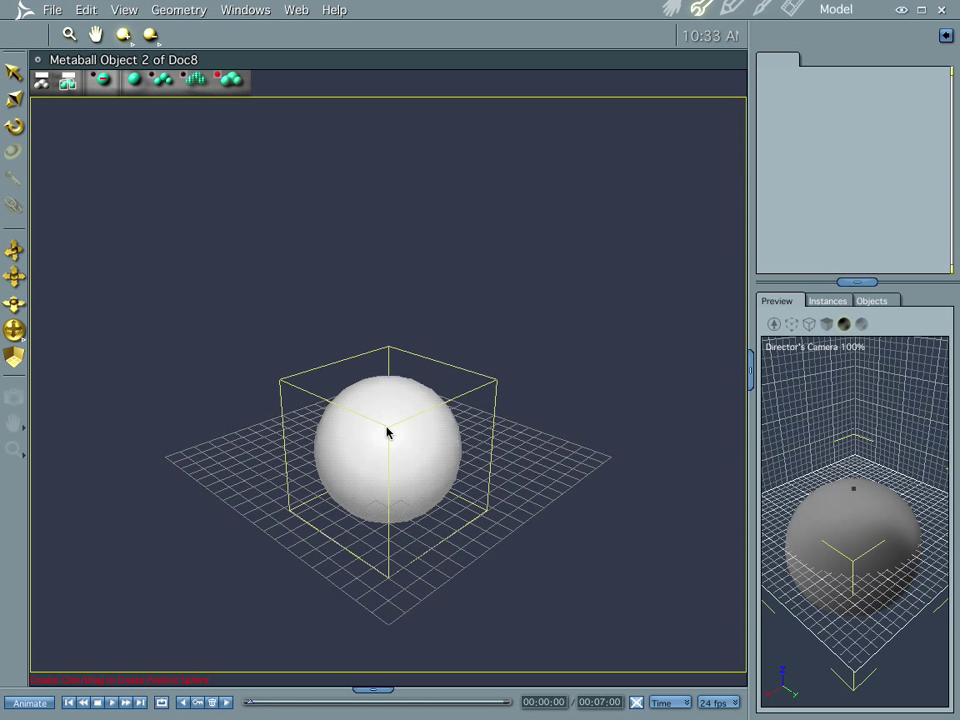
{"action": "left_click_drag", "start_coordinate": [390, 475], "coordinate": [351, 418]}
- Move the large sphere away from the small one and delete the small sphere
{"action": "left_click", "coordinate": [14, 70]}
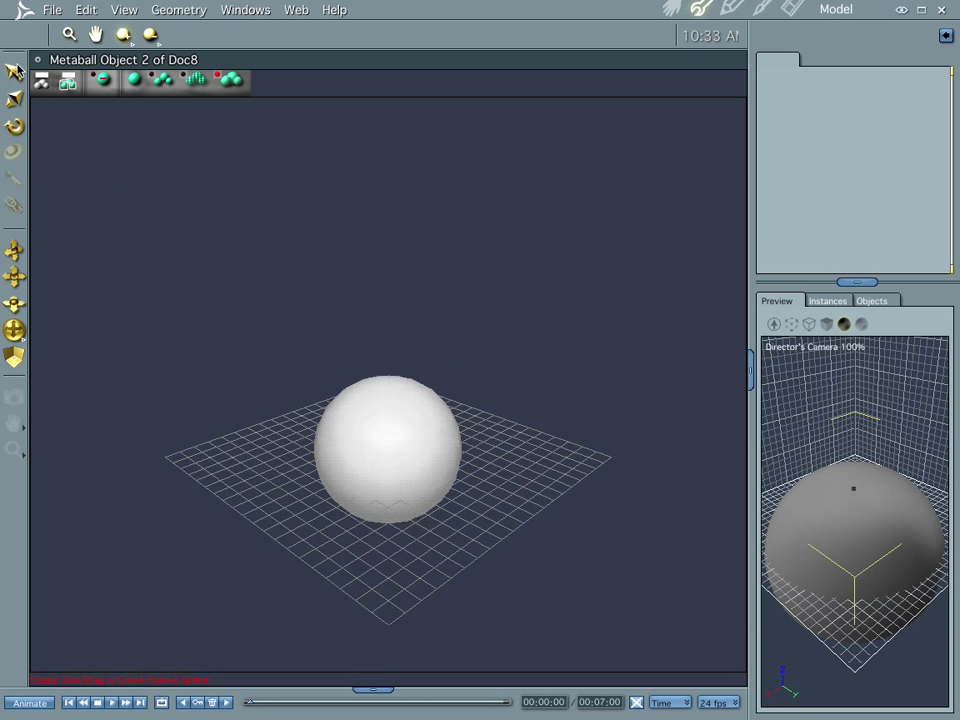
{"action": "middle_click_drag", "start_coordinate": [491, 538], "coordinate": [474, 480]}
{"action": "left_click_drag", "start_coordinate": [474, 480], "coordinate": [326, 474]}
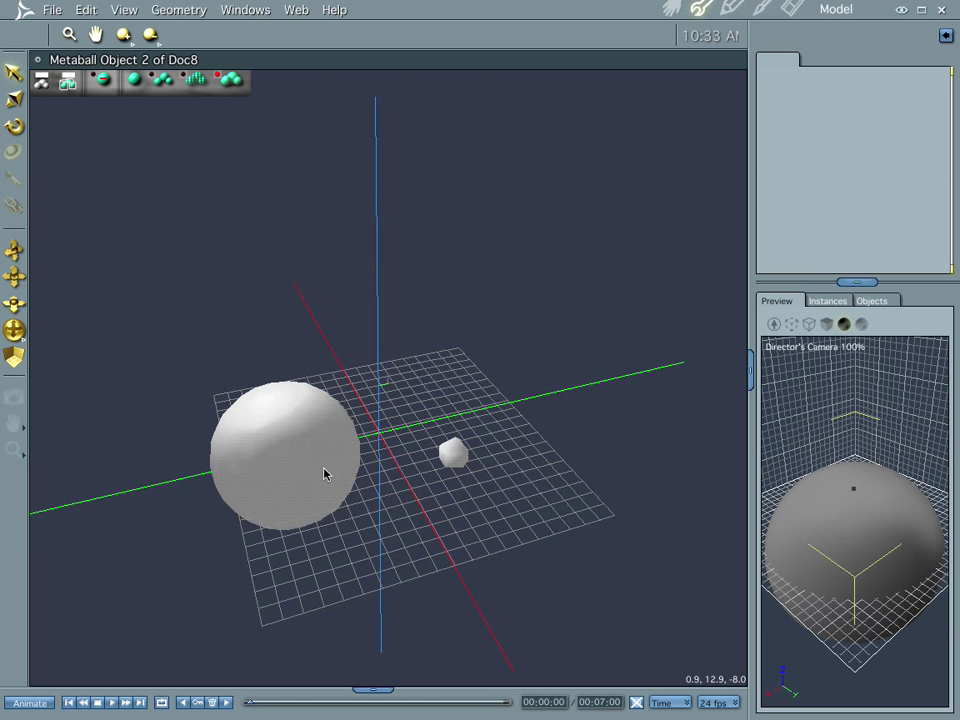
{"action": "left_click", "coordinate": [449, 454]}
{"action": "left_click_drag", "start_coordinate": [449, 454], "coordinate": [403, 469]}
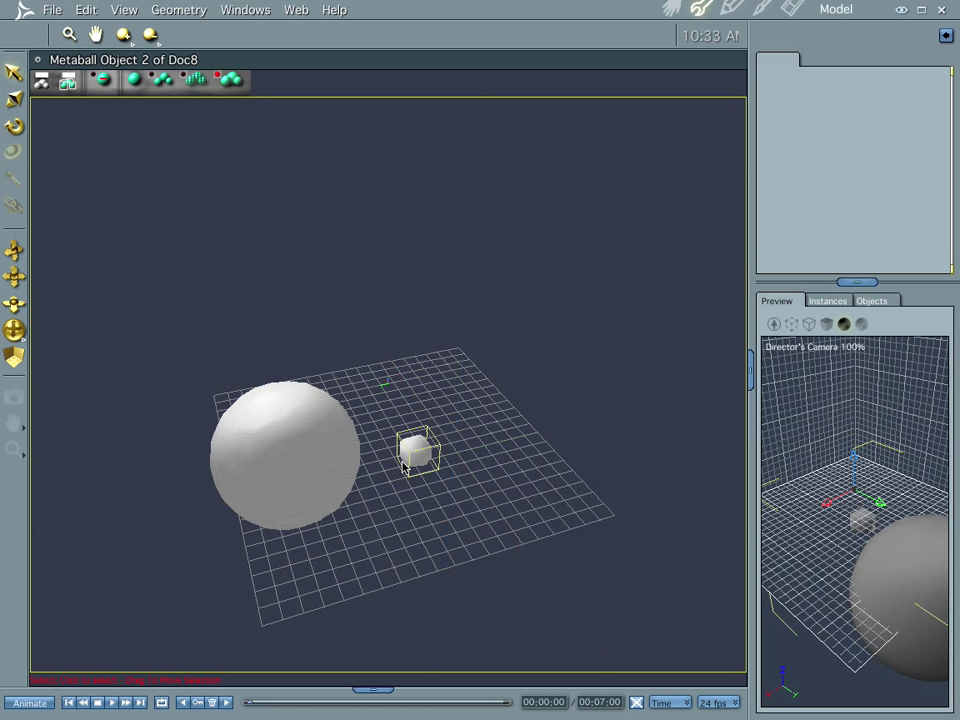
{"action": "key", "text": "Delete"}
- Move the remaining large sphere back to the middle of the working grid
{"action": "left_click", "coordinate": [308, 435]}
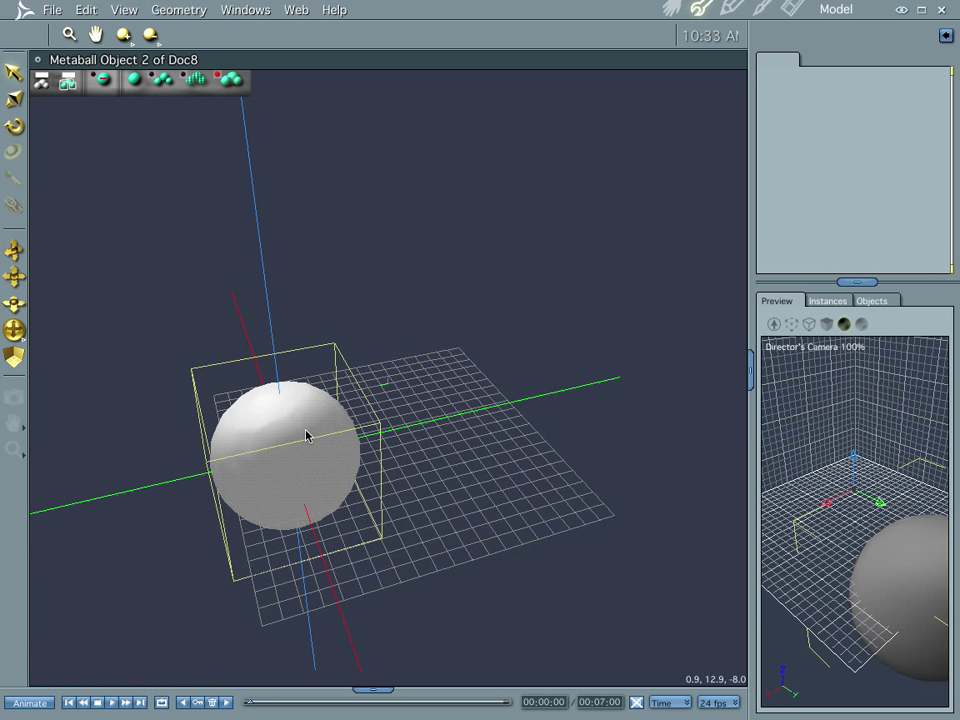
{"action": "left_click_drag", "start_coordinate": [320, 440], "coordinate": [414, 431]}
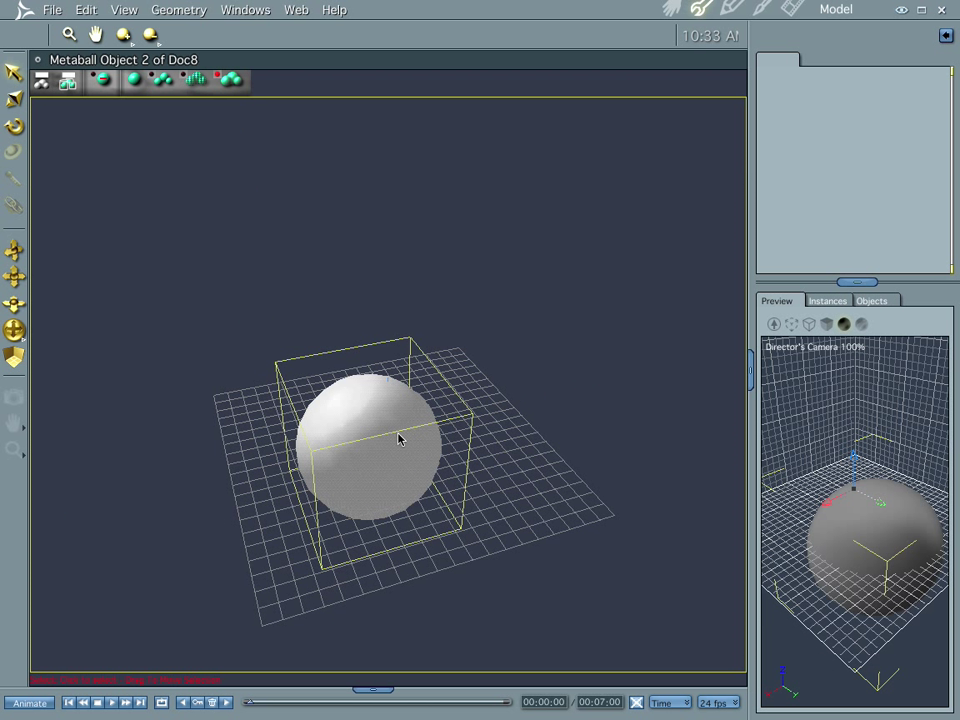
{"action": "left_click_drag", "start_coordinate": [447, 487], "coordinate": [395, 478]}
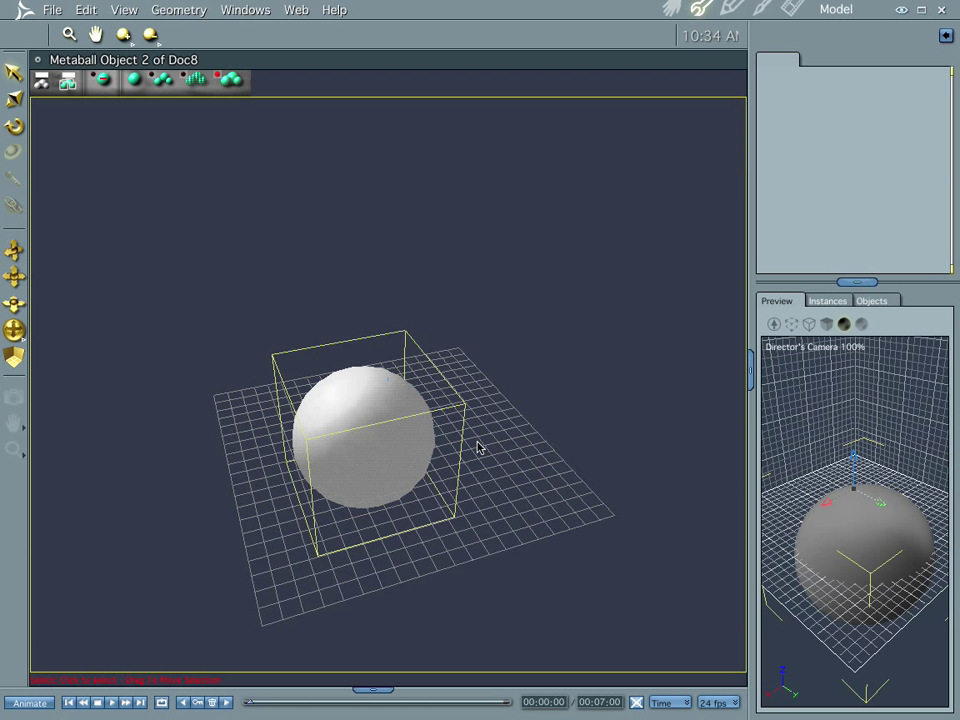
{"action": "left_click_drag", "start_coordinate": [484, 458], "coordinate": [355, 437]}
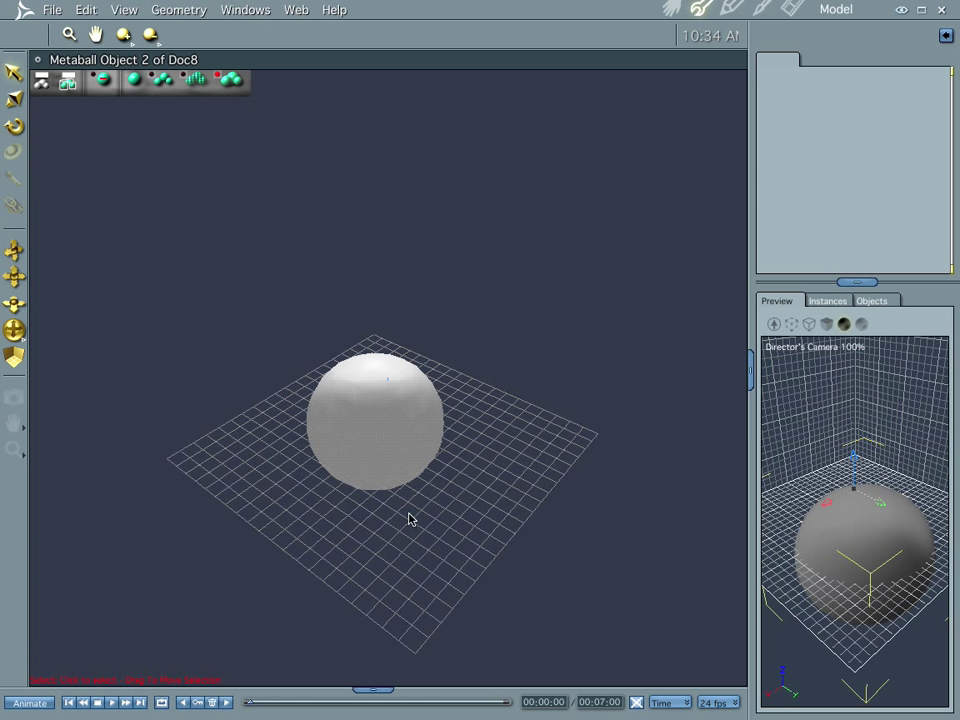
{"action": "left_click", "coordinate": [356, 489]}
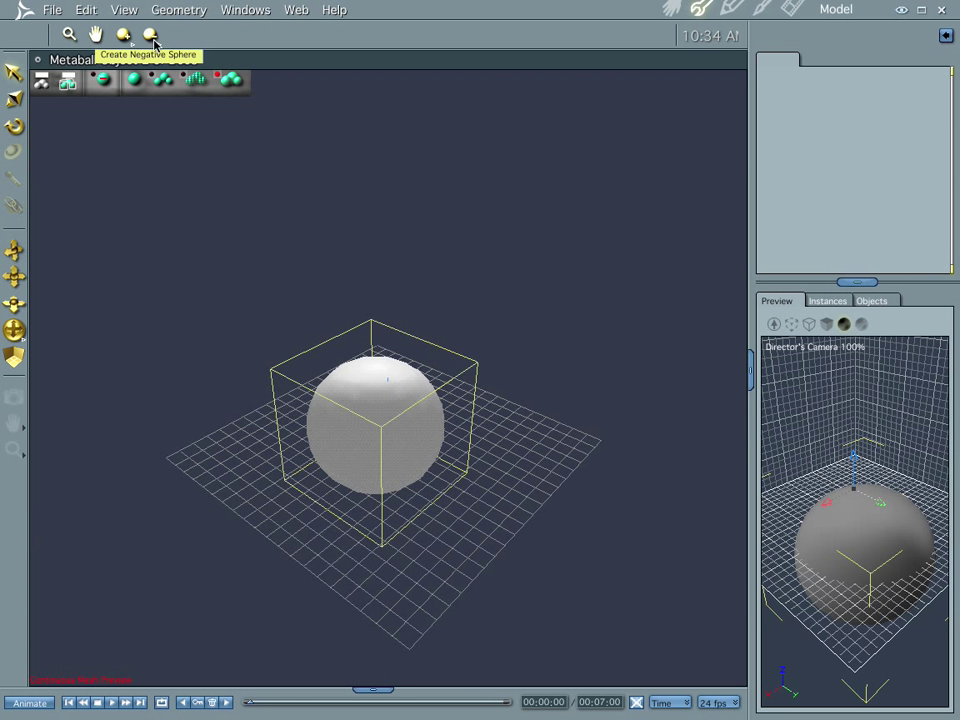
- Create two small negative spheres in front of the large sphere and delete the second one
{"action": "left_click_drag", "start_coordinate": [152, 38], "coordinate": [150, 58]}
{"action": "left_click_drag", "start_coordinate": [465, 565], "coordinate": [524, 588]}
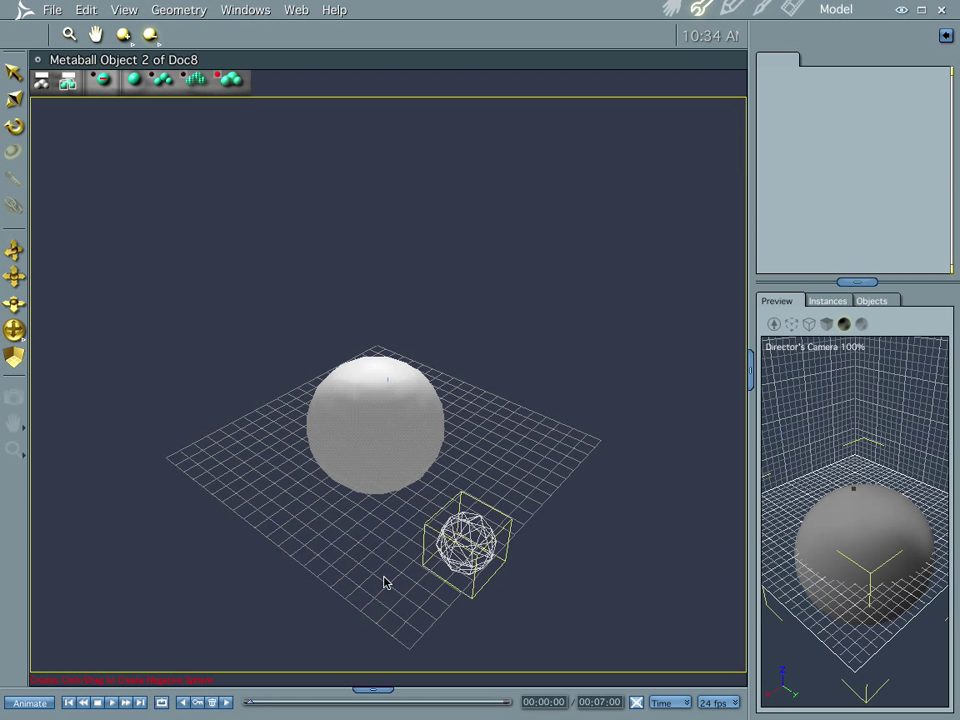
{"action": "left_click_drag", "start_coordinate": [385, 582], "coordinate": [330, 565]}
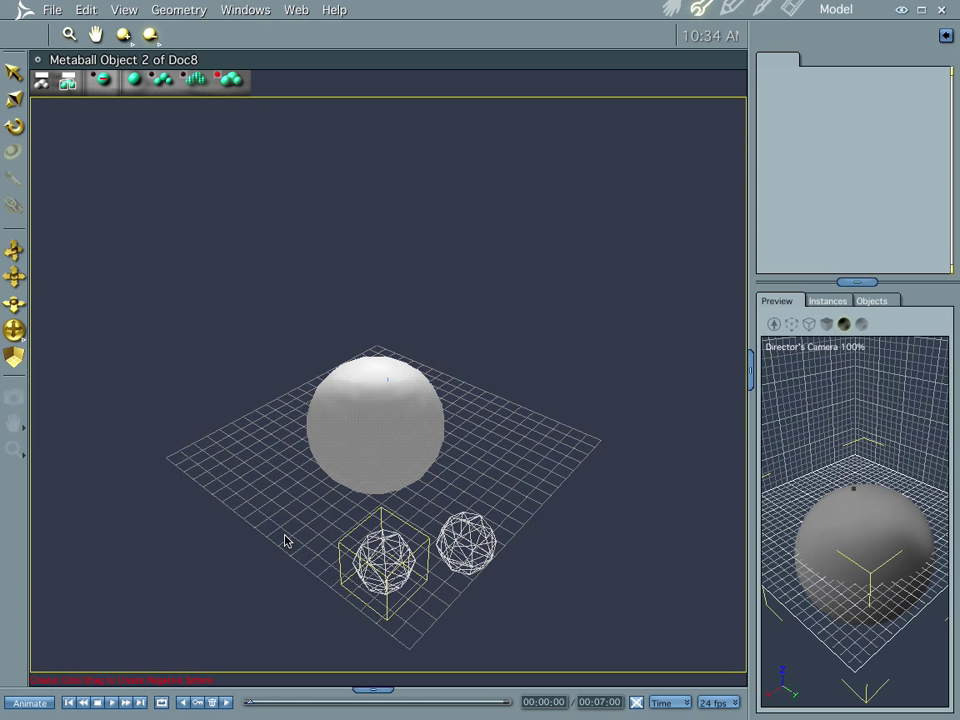
{"action": "left_click", "coordinate": [14, 70]}
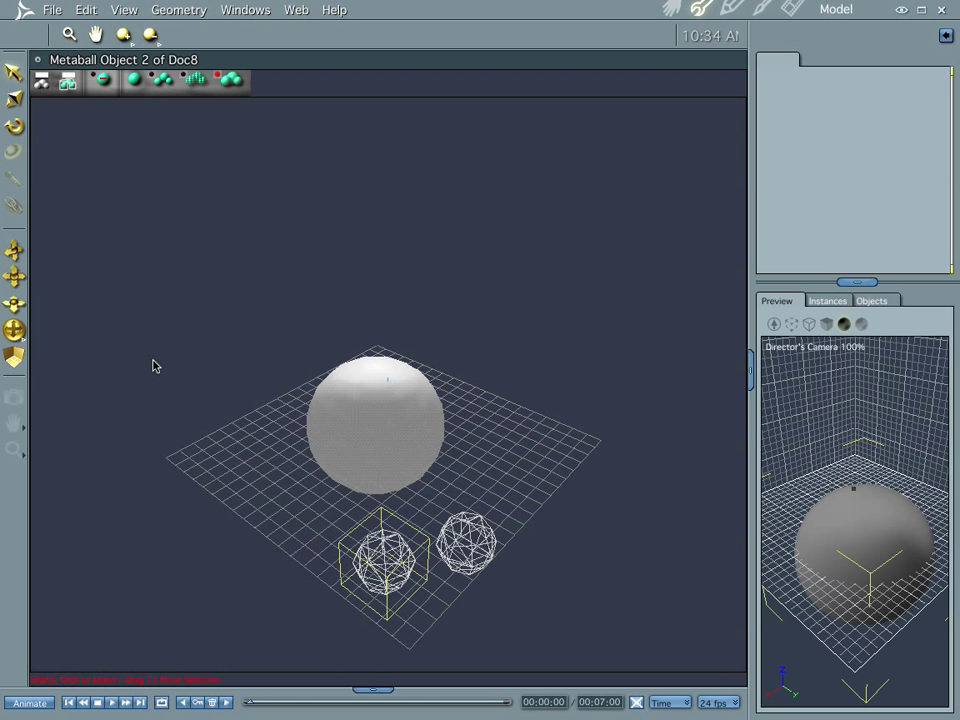
{"action": "key", "text": "Delete"}
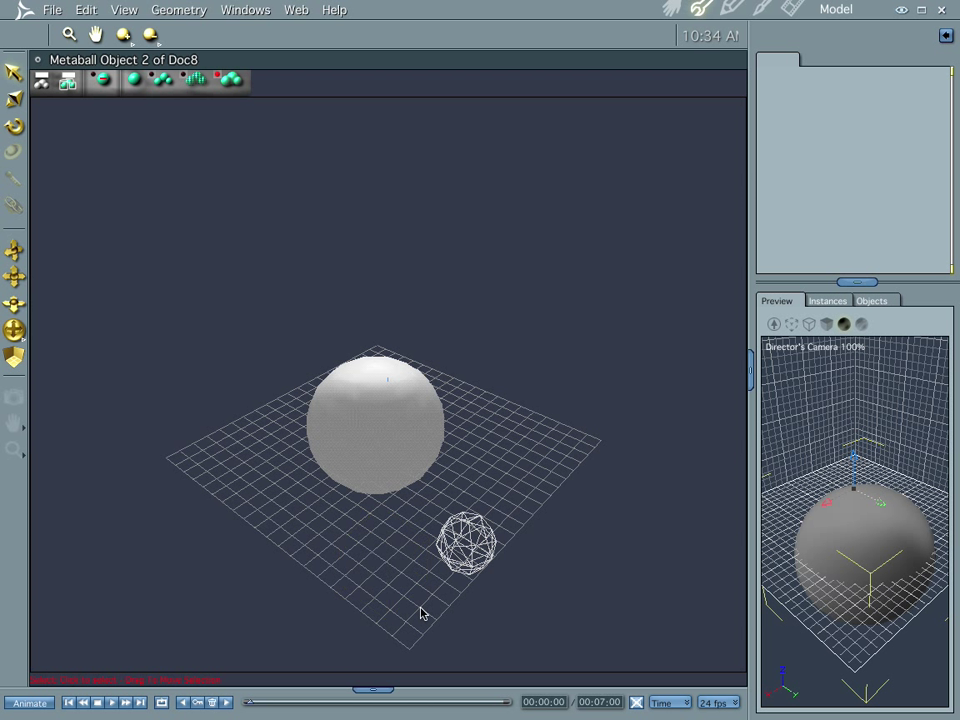
- Move the remaining negative sphere into the front of the large sphere to carve a hollow in it
{"action": "left_click_drag", "start_coordinate": [461, 538], "coordinate": [354, 457]}
{"action": "middle_click_drag", "start_coordinate": [251, 516], "coordinate": [720, 574]}
{"action": "middle_click_drag", "start_coordinate": [897, 547], "coordinate": [956, 601]}
{"action": "middle_click_drag", "start_coordinate": [812, 535], "coordinate": [911, 561]}
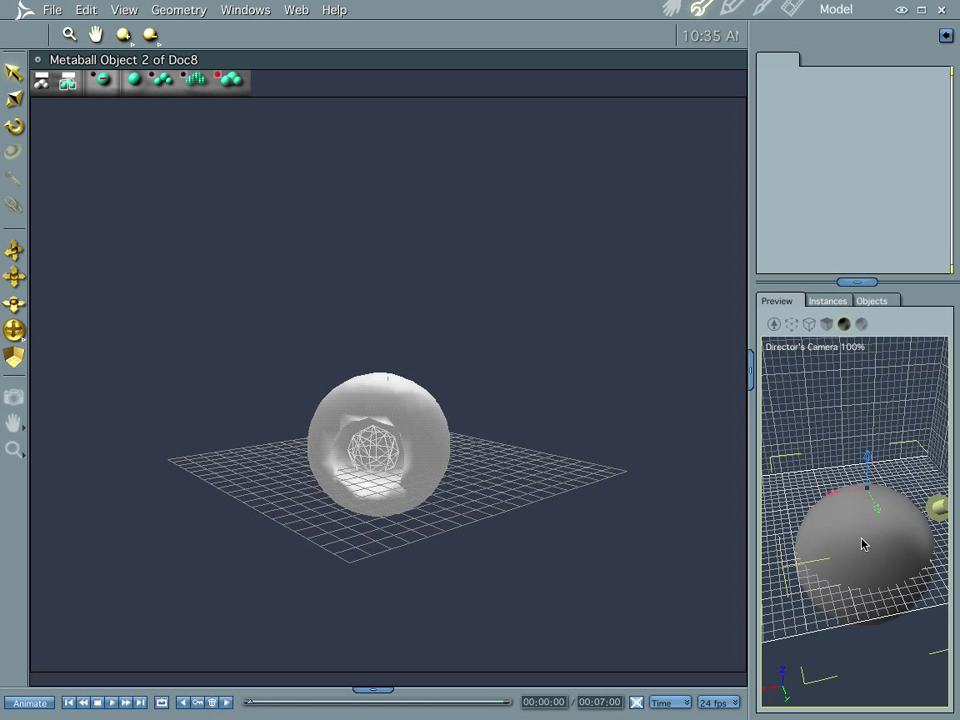
- Raise the metaball object above the ground grid in the scene preview
{"action": "left_click", "coordinate": [873, 508]}
{"action": "left_click_drag", "start_coordinate": [859, 513], "coordinate": [880, 505]}
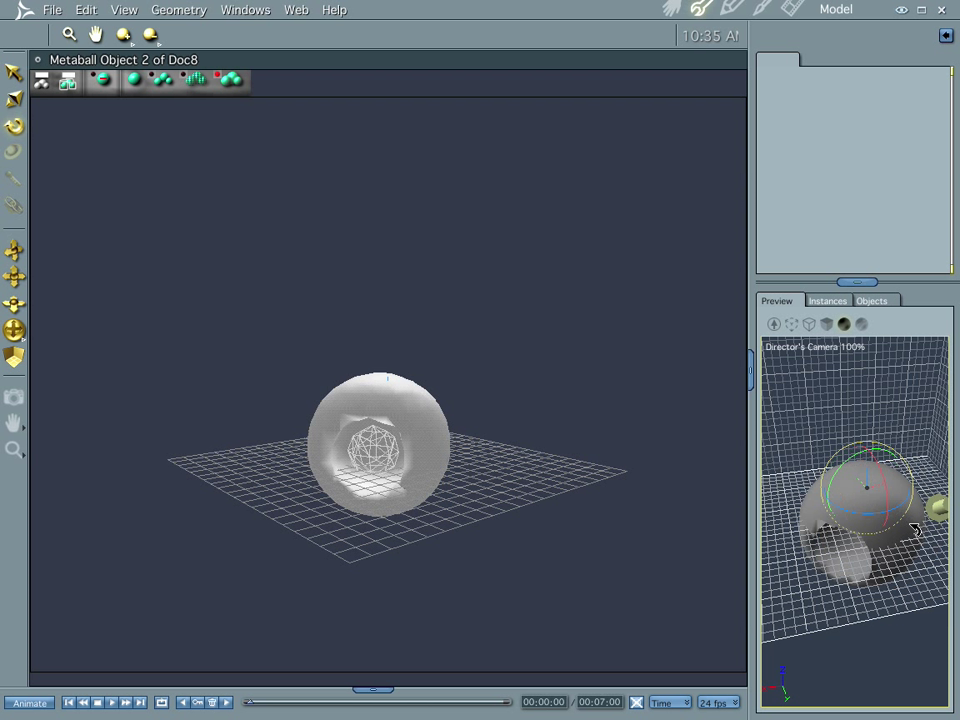
{"action": "left_click_drag", "start_coordinate": [866, 460], "coordinate": [860, 390]}
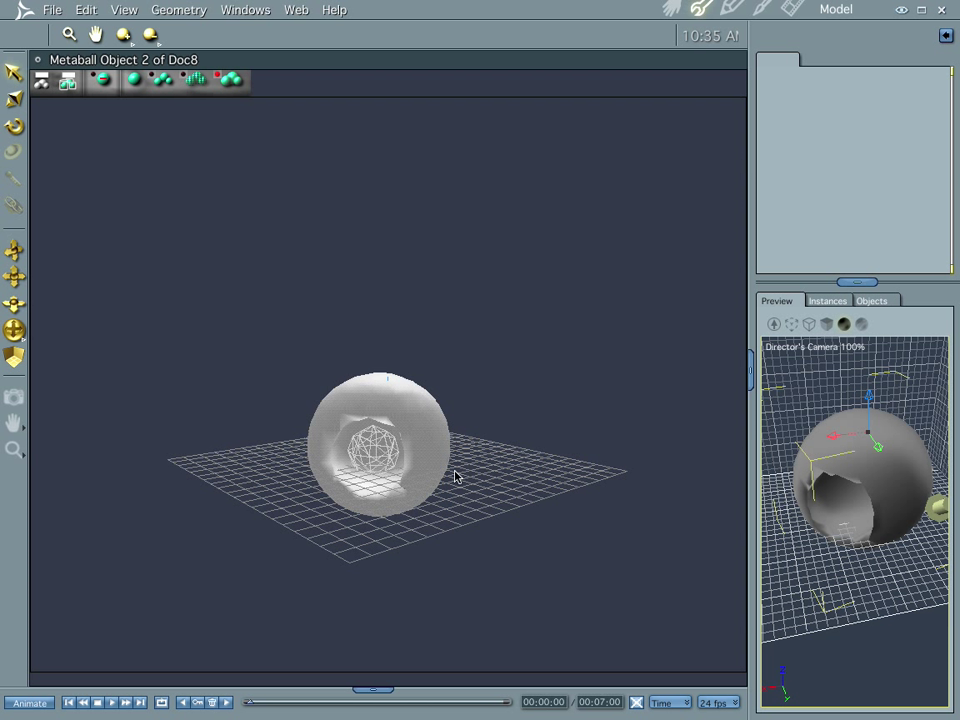
- Duplicate the large positive sphere and offset the copy from the original so that they blend together
{"action": "left_click", "coordinate": [372, 391]}
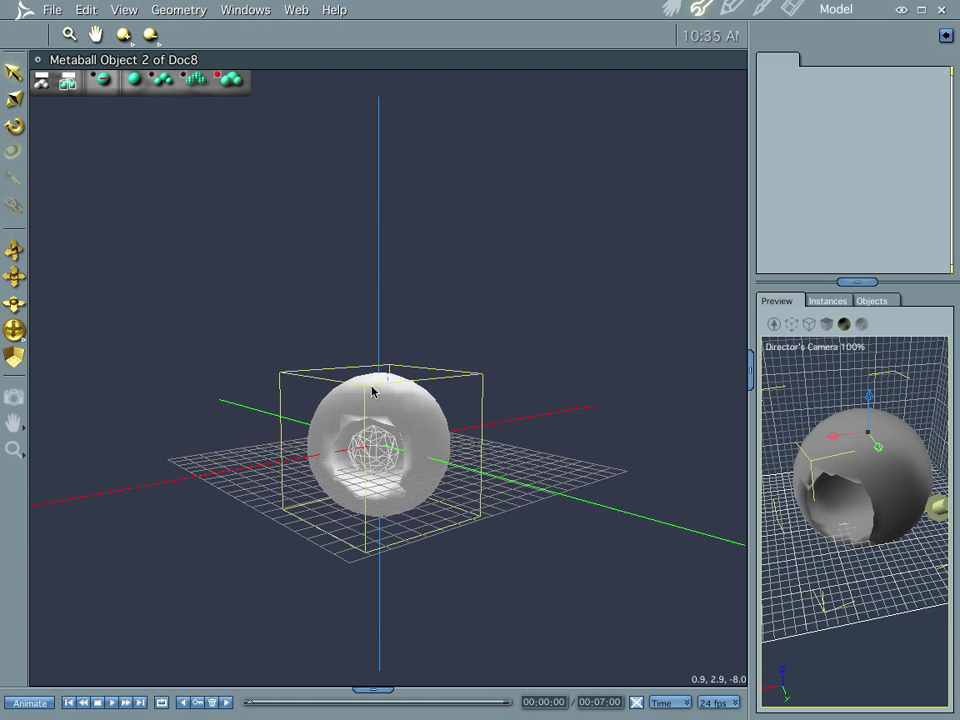
{"action": "mouse_move", "coordinate": [372, 391]}
{"action": "left_mouse_down"}
{"action": "mouse_move", "coordinate": [431, 414]}
{"action": "mouse_move", "coordinate": [360, 375]}
{"action": "mouse_move", "coordinate": [368, 389]}
{"action": "left_mouse_up"}
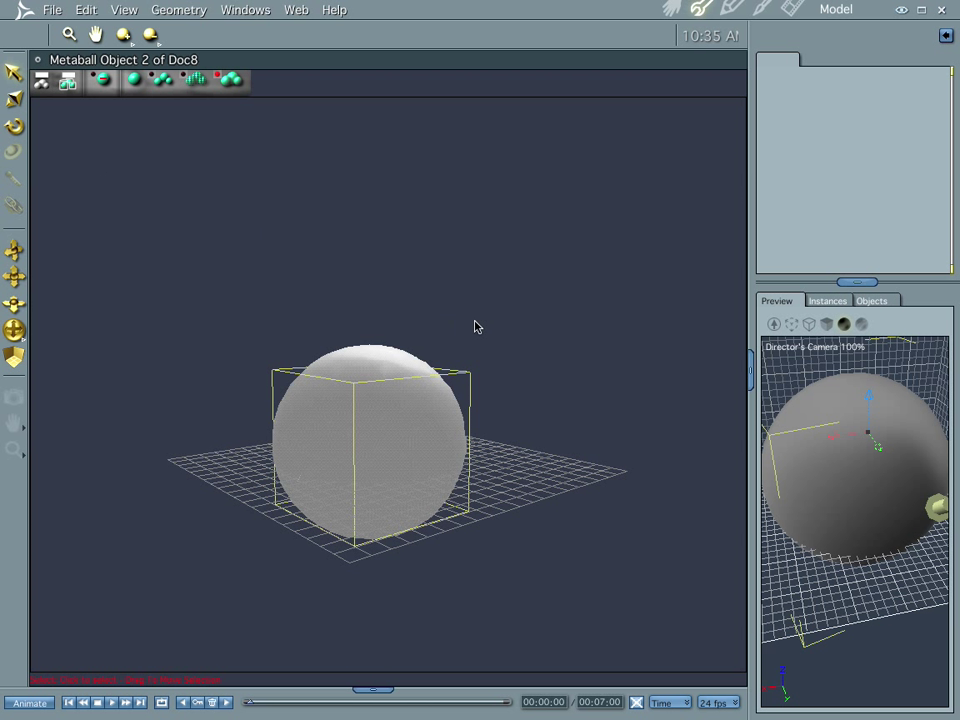
{"action": "mouse_move", "coordinate": [375, 405]}
{"action": "left_mouse_down"}
{"action": "mouse_move", "coordinate": [379, 422]}
{"action": "mouse_move", "coordinate": [379, 371]}
{"action": "mouse_move", "coordinate": [375, 407]}
{"action": "left_mouse_up"}
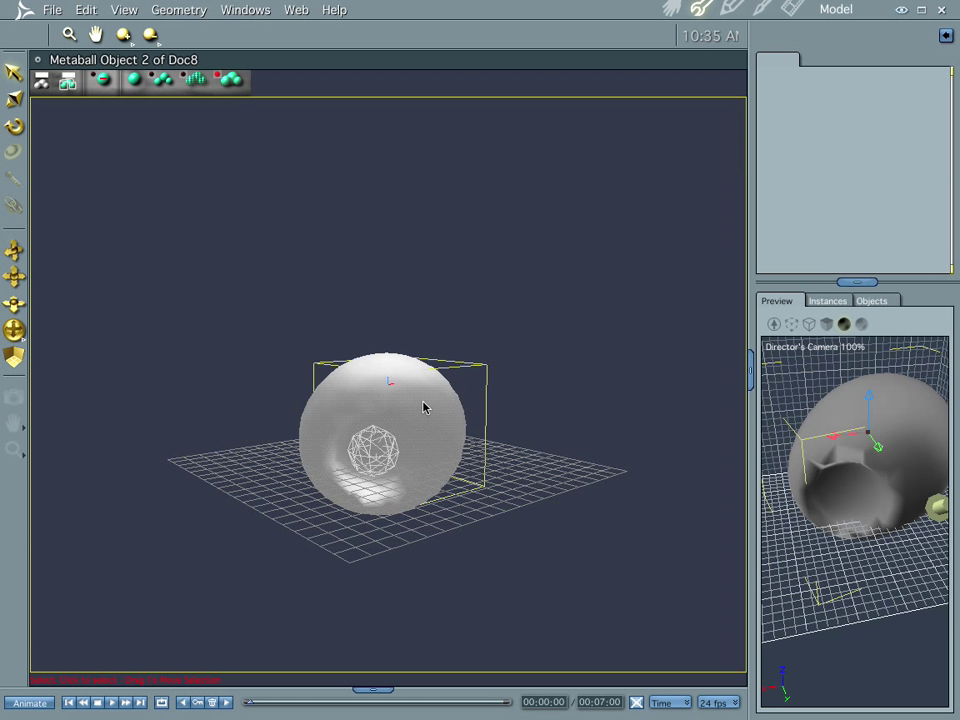
- In the Top preset view, move the duplicate sphere to the grid's near corner and place two more copies, forming a four-lobed blob
{"action": "left_click", "coordinate": [126, 10]}
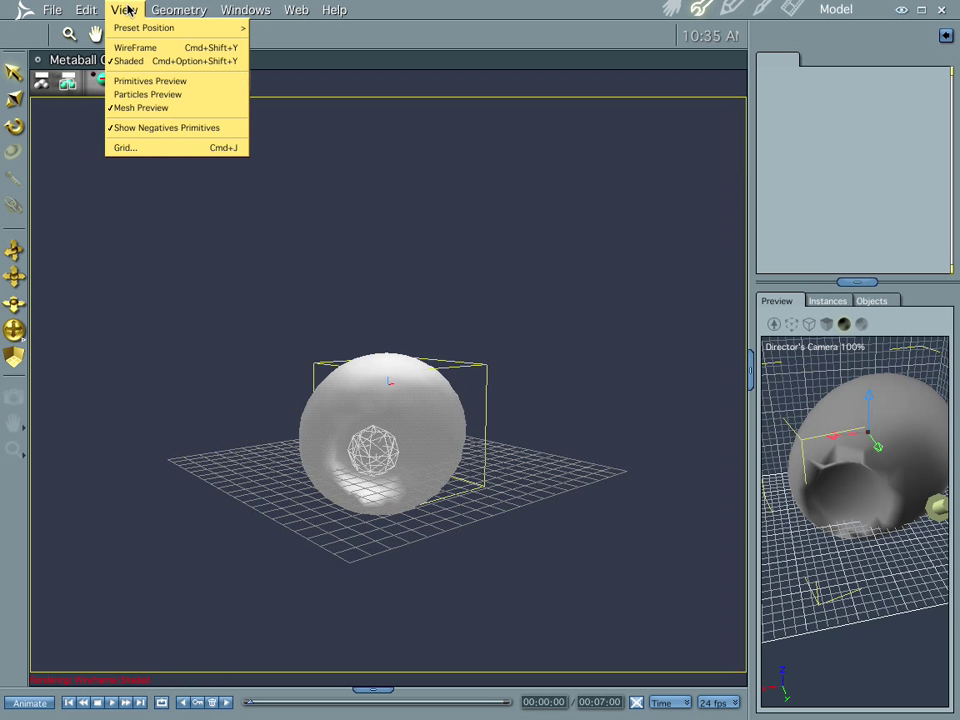
{"action": "mouse_move", "coordinate": [122, 27]}
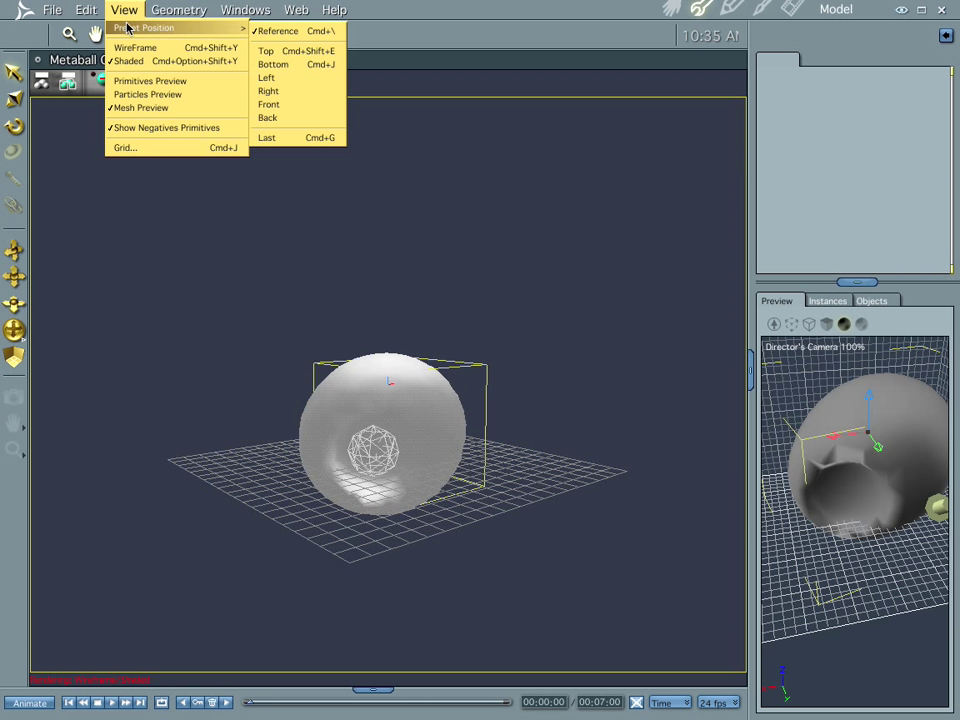
{"action": "left_click", "coordinate": [267, 51]}
{"action": "left_click_drag", "start_coordinate": [492, 504], "coordinate": [284, 662]}
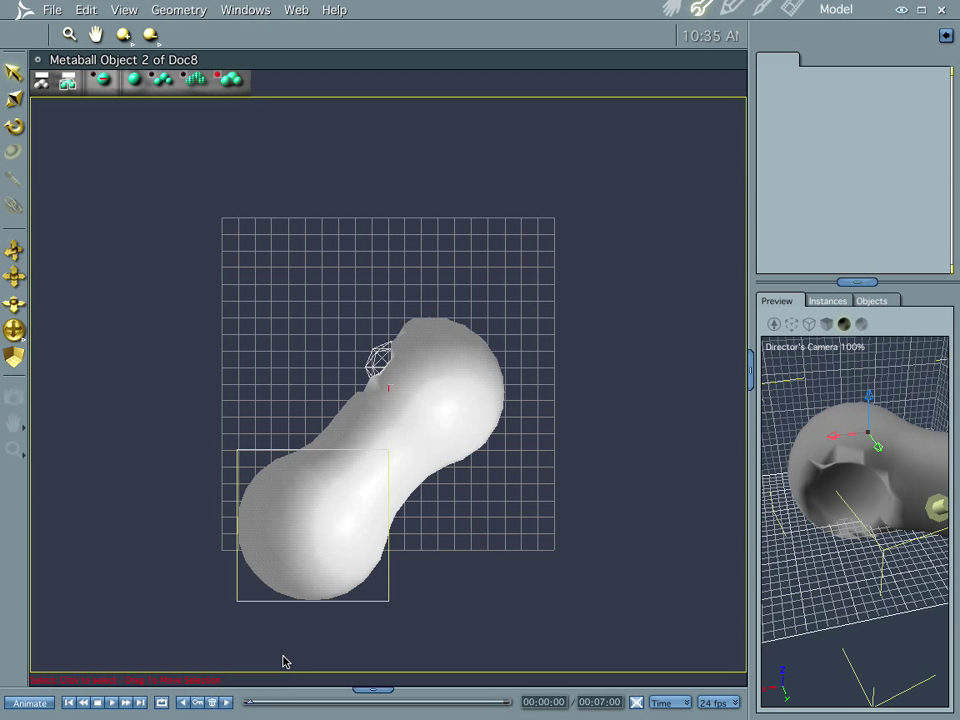
{"action": "left_click_drag", "start_coordinate": [284, 592], "coordinate": [540, 660]}
{"action": "left_click_drag", "start_coordinate": [537, 572], "coordinate": [602, 335]}
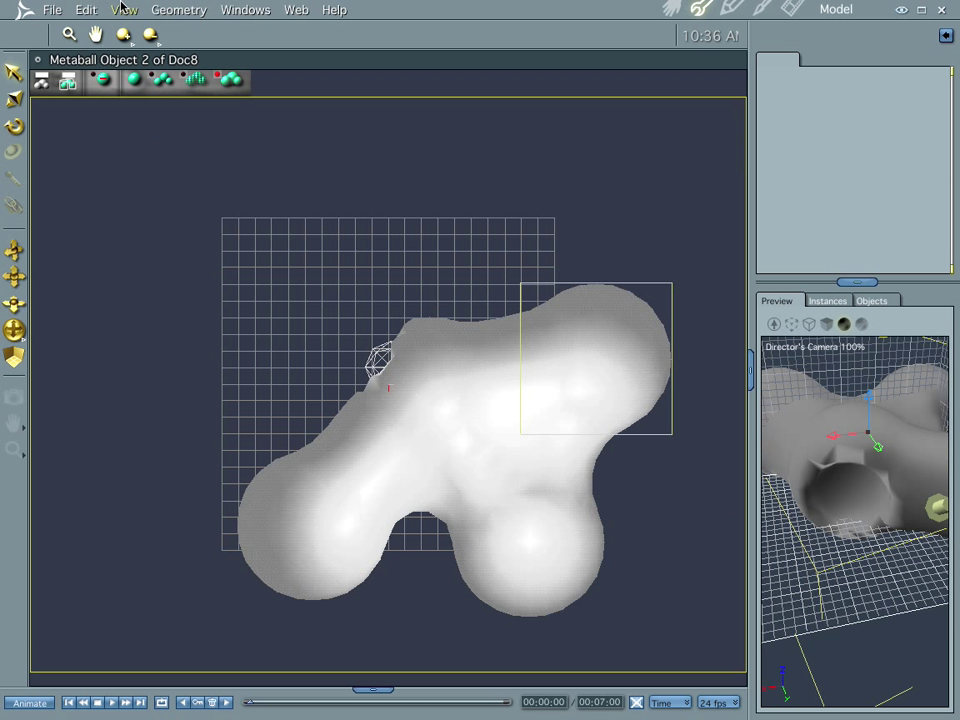
- In the Reference preset view, rearrange the positive spheres so that three of them surround a central one
{"action": "left_click", "coordinate": [122, 8]}
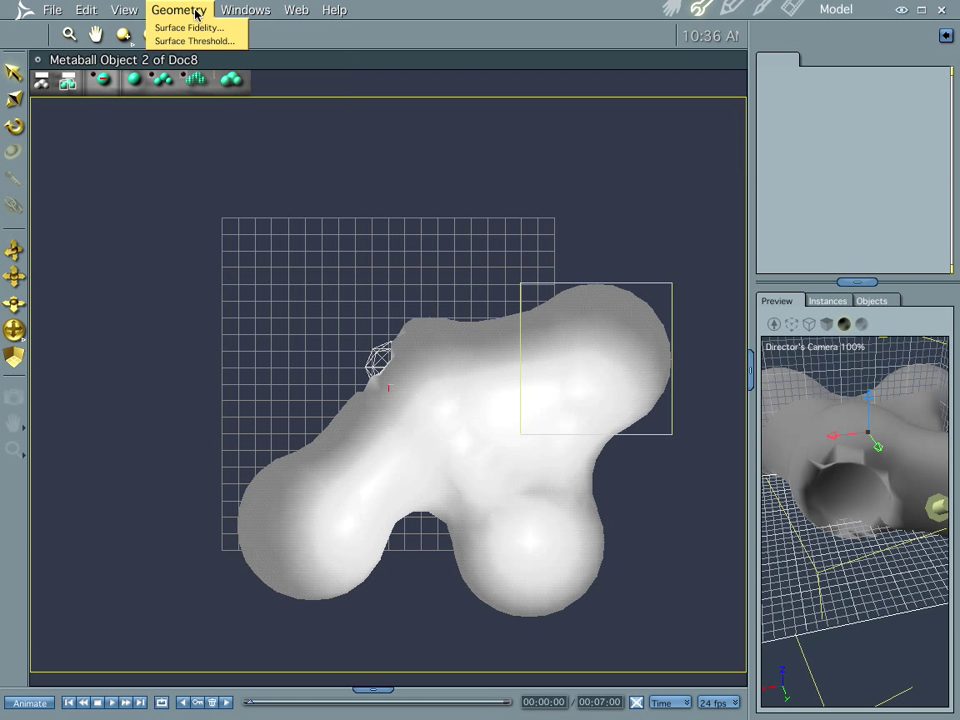
{"action": "mouse_move", "coordinate": [199, 28]}
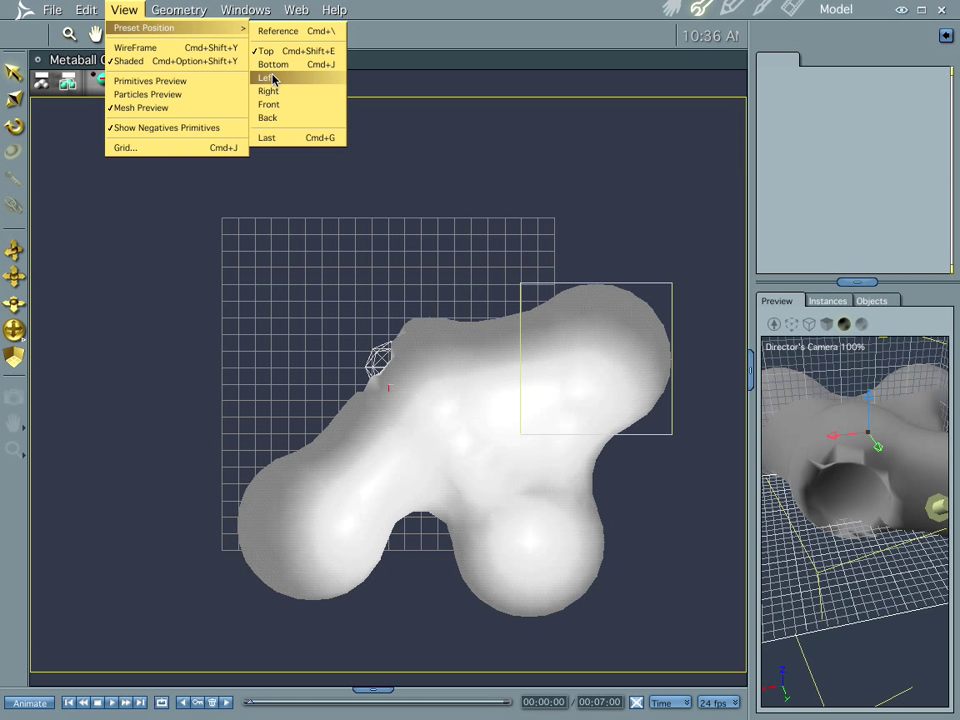
{"action": "left_click", "coordinate": [275, 34]}
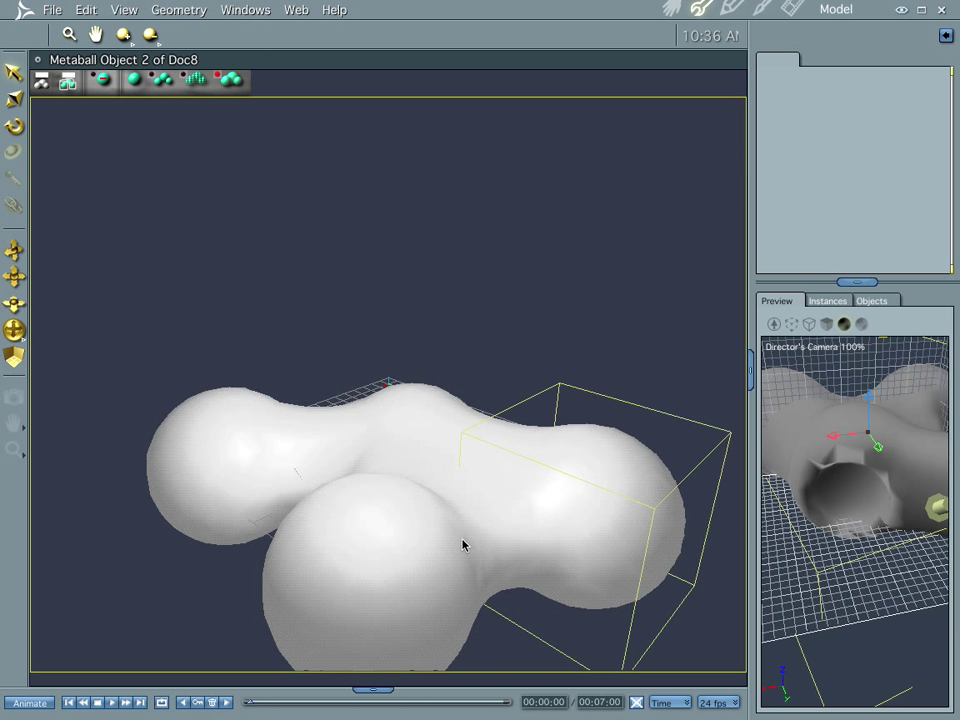
{"action": "middle_click_drag", "start_coordinate": [463, 544], "coordinate": [394, 557]}
{"action": "middle_click_drag", "start_coordinate": [508, 516], "coordinate": [400, 432]}
{"action": "left_click_drag", "start_coordinate": [396, 428], "coordinate": [332, 470]}
{"action": "left_click_drag", "start_coordinate": [377, 393], "coordinate": [422, 390]}
{"action": "left_click_drag", "start_coordinate": [475, 316], "coordinate": [392, 435]}
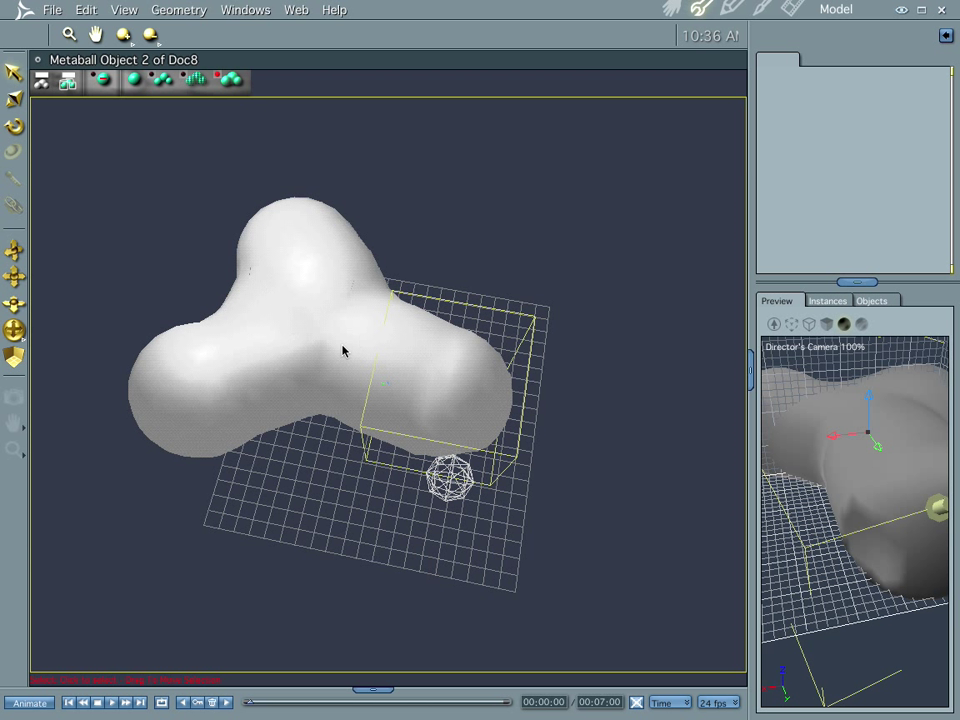
{"action": "left_click_drag", "start_coordinate": [328, 487], "coordinate": [343, 349]}
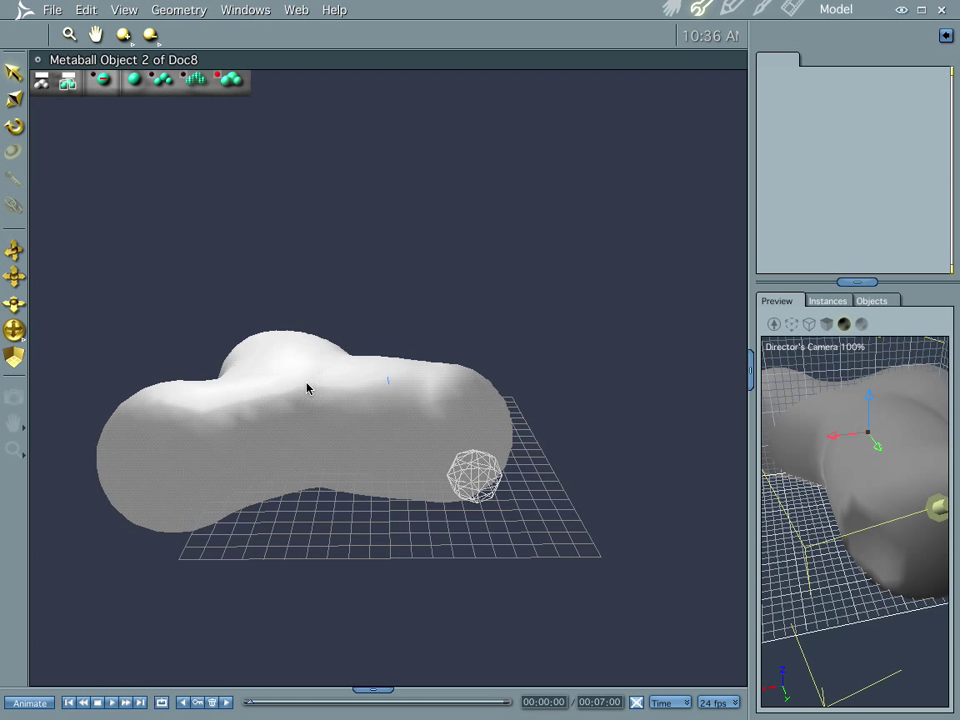
- Flatten the central sphere by scaling it down along the Z axis only
{"action": "left_click_drag", "start_coordinate": [294, 394], "coordinate": [292, 396]}
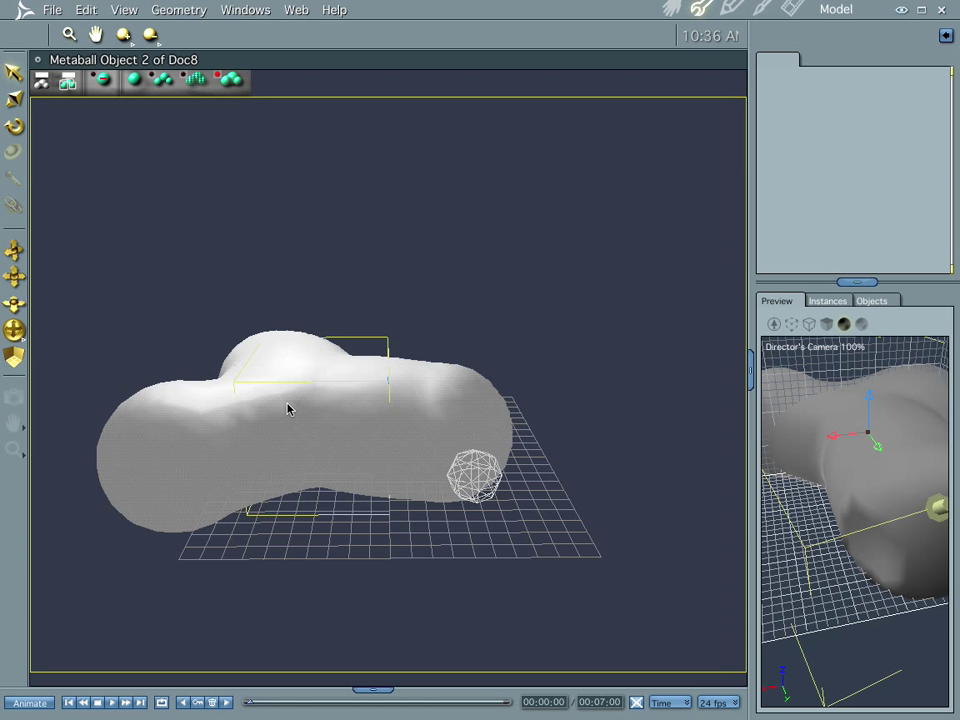
{"action": "key", "text": "space"}
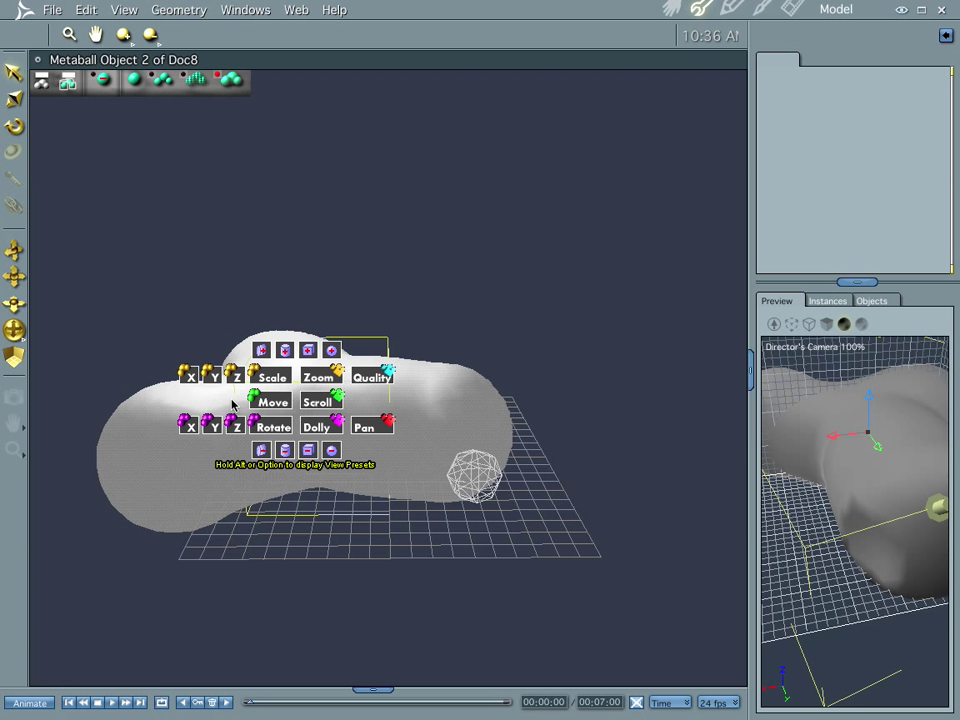
{"action": "mouse_move", "coordinate": [233, 381]}
{"action": "left_mouse_down"}
{"action": "mouse_move", "coordinate": [324, 371]}
{"action": "mouse_move", "coordinate": [321, 351]}
{"action": "mouse_move", "coordinate": [237, 359]}
{"action": "mouse_move", "coordinate": [242, 368]}
{"action": "left_mouse_up"}
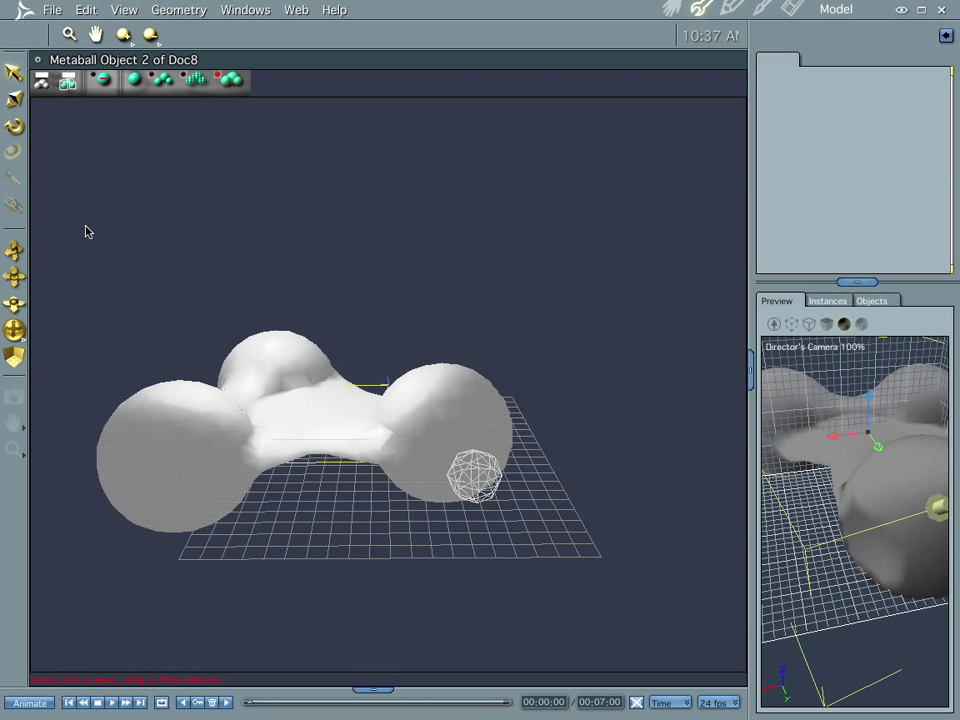
- Move the negative sphere into the flattened central sphere to cut a hole through it, and select the back sphere
{"action": "left_click_drag", "start_coordinate": [490, 495], "coordinate": [197, 424]}
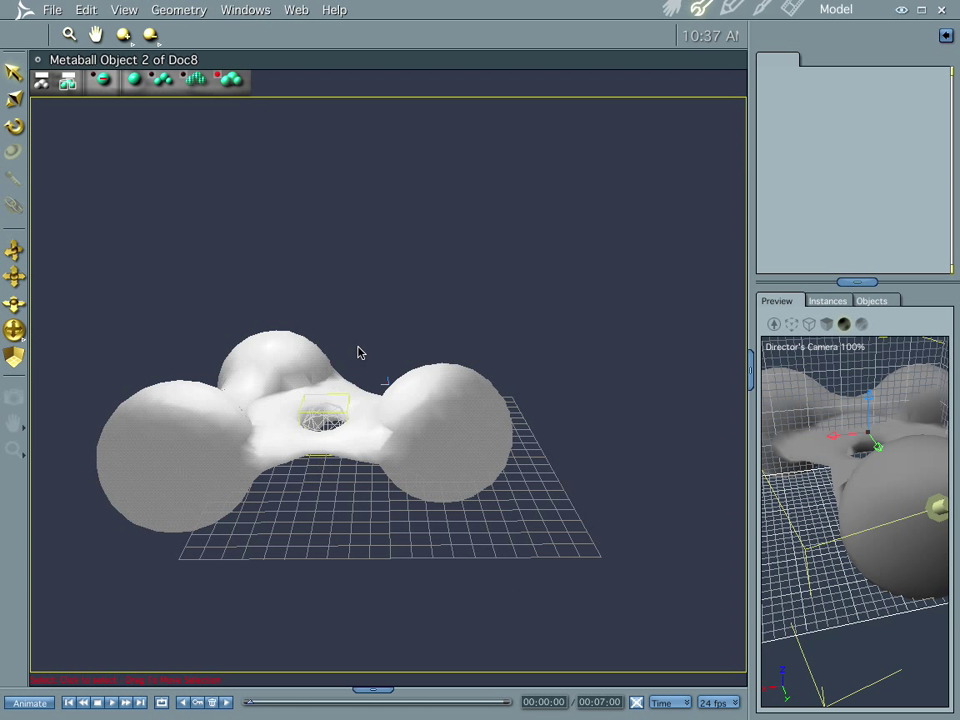
{"action": "middle_click_drag", "start_coordinate": [351, 444], "coordinate": [325, 507]}
{"action": "left_click_drag", "start_coordinate": [289, 272], "coordinate": [314, 299]}
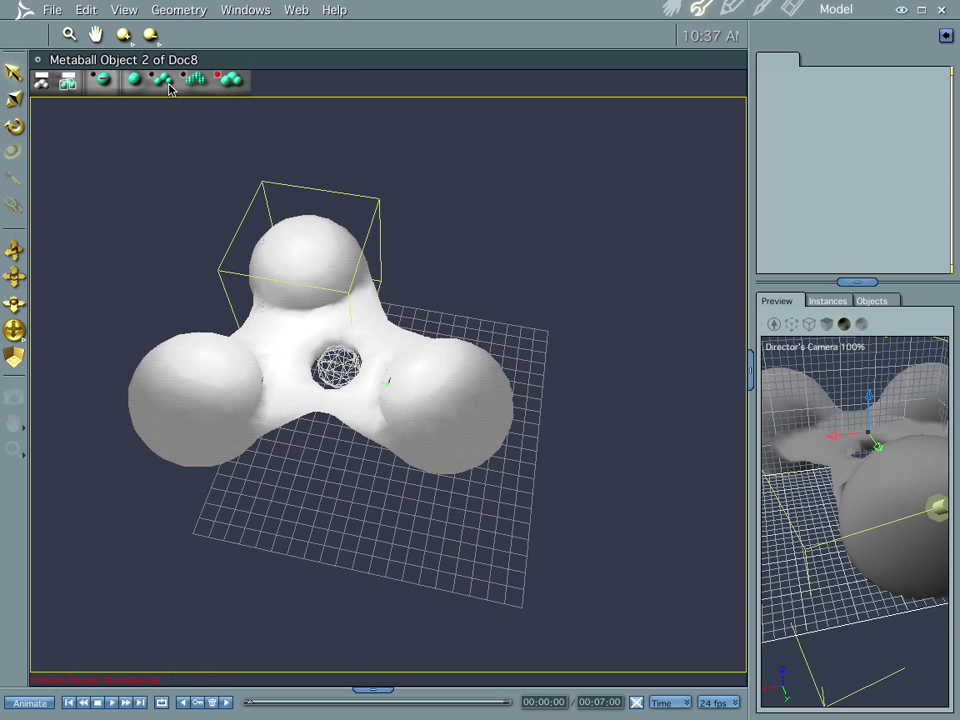
- Colour the back sphere red and move it slightly outward from the central sphere
{"action": "left_click", "coordinate": [42, 79]}
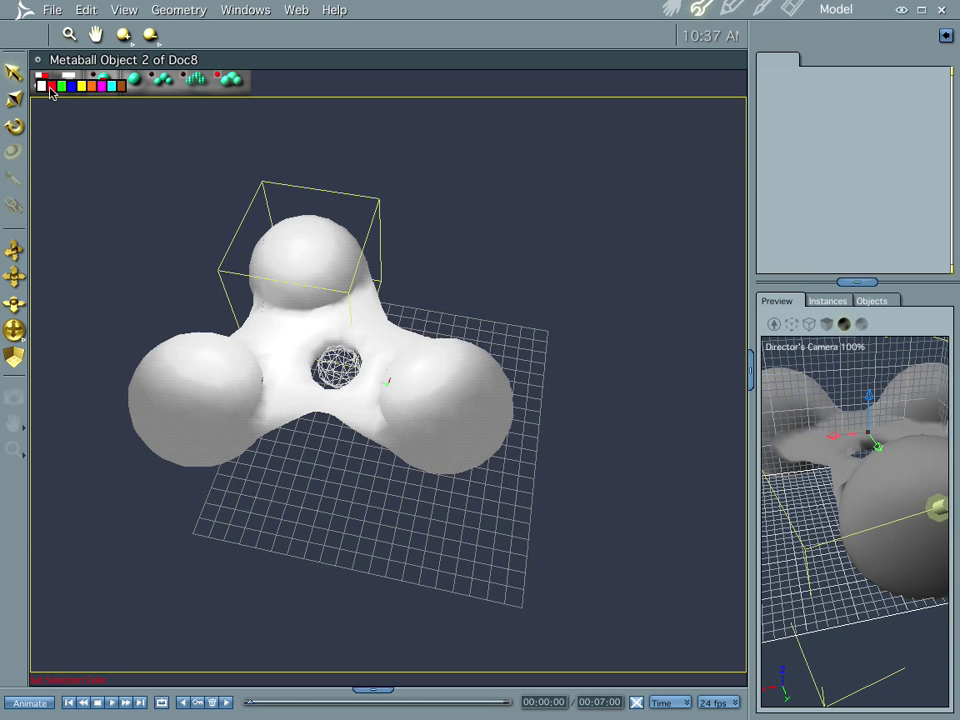
{"action": "left_click", "coordinate": [50, 87]}
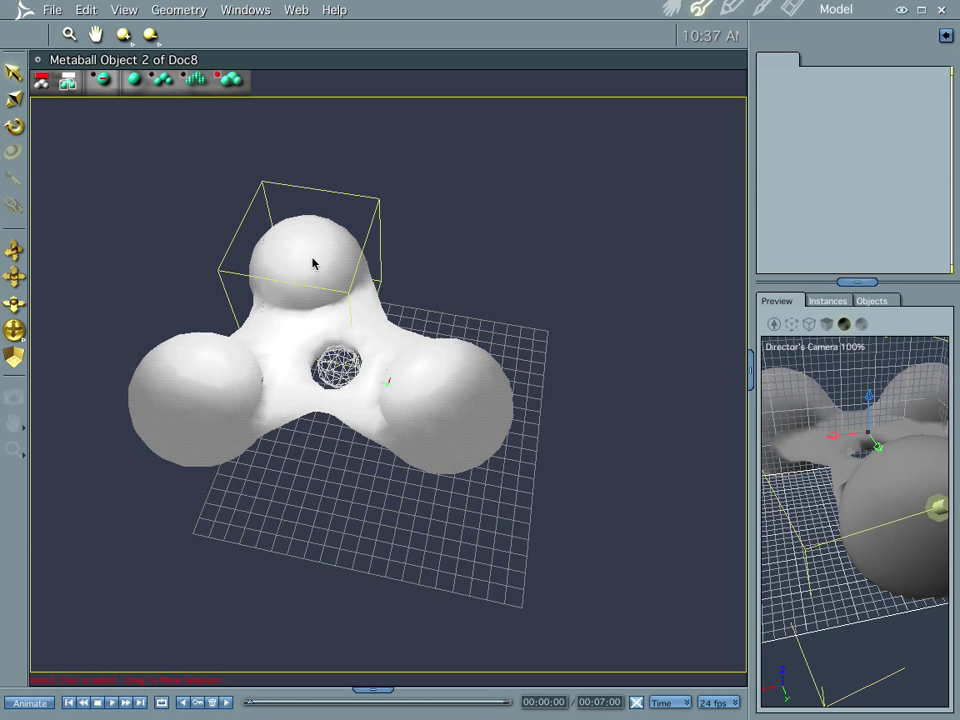
{"action": "mouse_move", "coordinate": [293, 278]}
{"action": "left_mouse_down"}
{"action": "mouse_move", "coordinate": [360, 261]}
{"action": "mouse_move", "coordinate": [297, 261]}
{"action": "left_mouse_up"}
{"action": "left_click", "coordinate": [52, 79]}
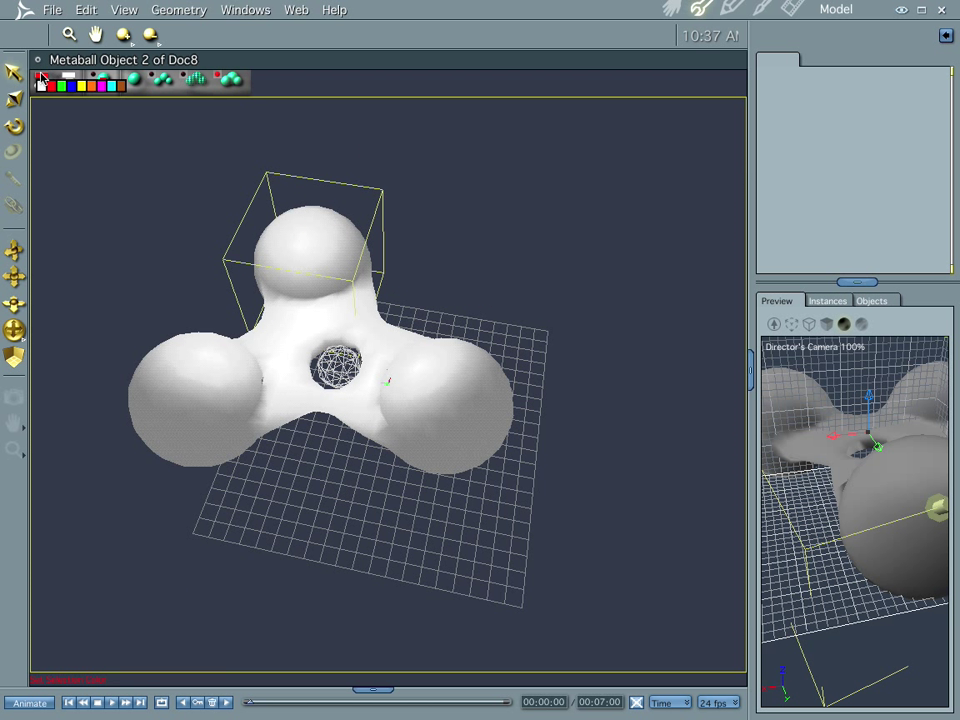
{"action": "left_click", "coordinate": [52, 88]}
- Shift the left sphere slightly forward, show the metaballs as separate unblended spheres, and colour that sphere blue
{"action": "left_click", "coordinate": [223, 420]}
{"action": "left_click_drag", "start_coordinate": [223, 420], "coordinate": [225, 452]}
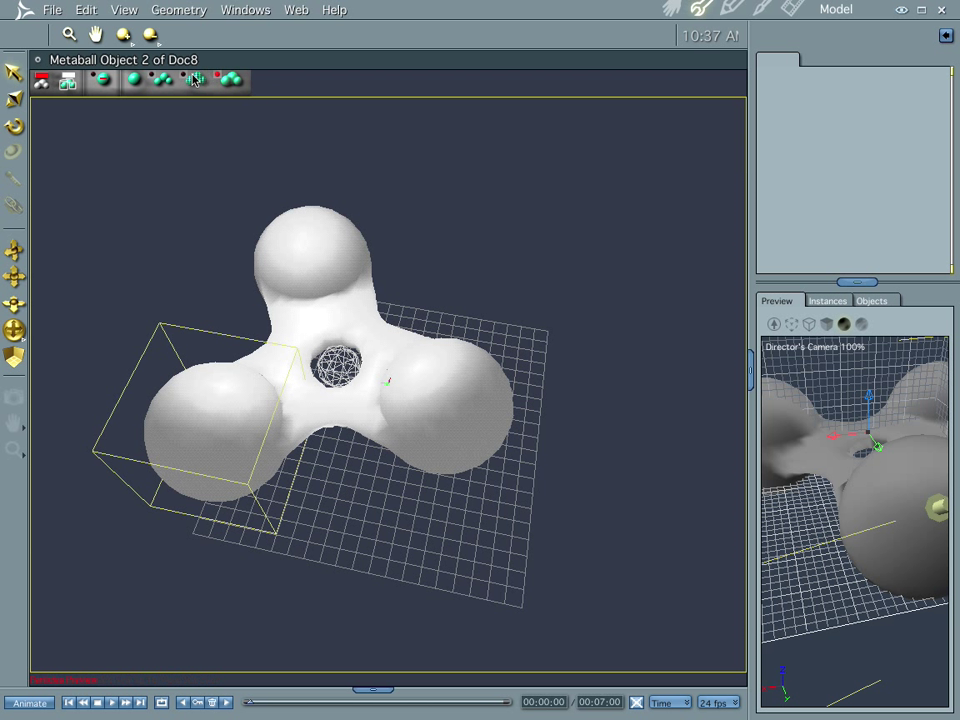
{"action": "left_click", "coordinate": [160, 80]}
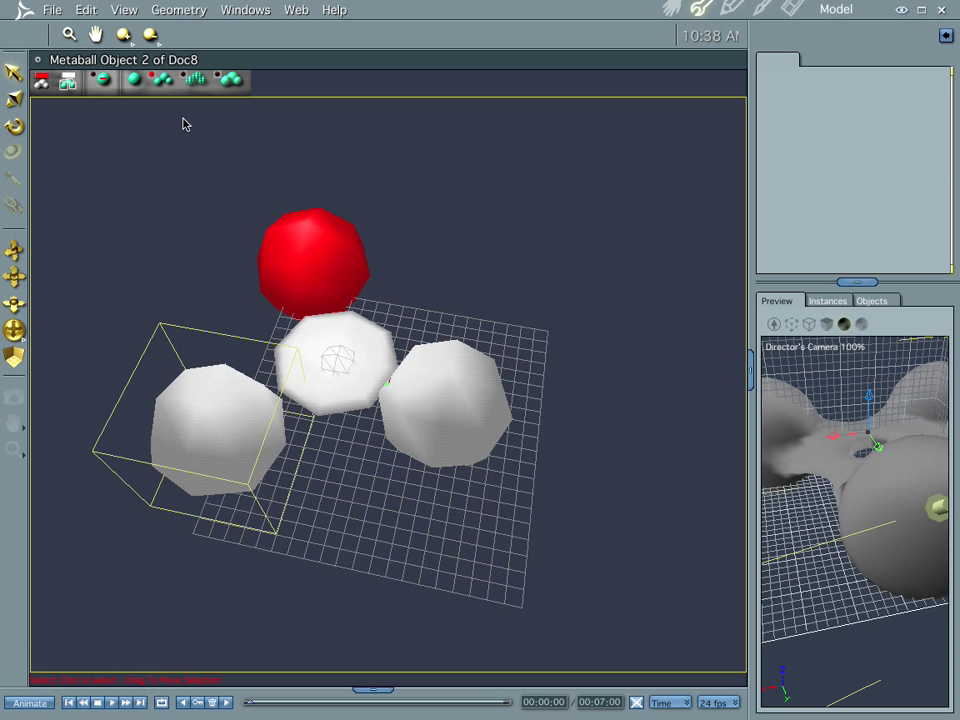
{"action": "left_click", "coordinate": [44, 80]}
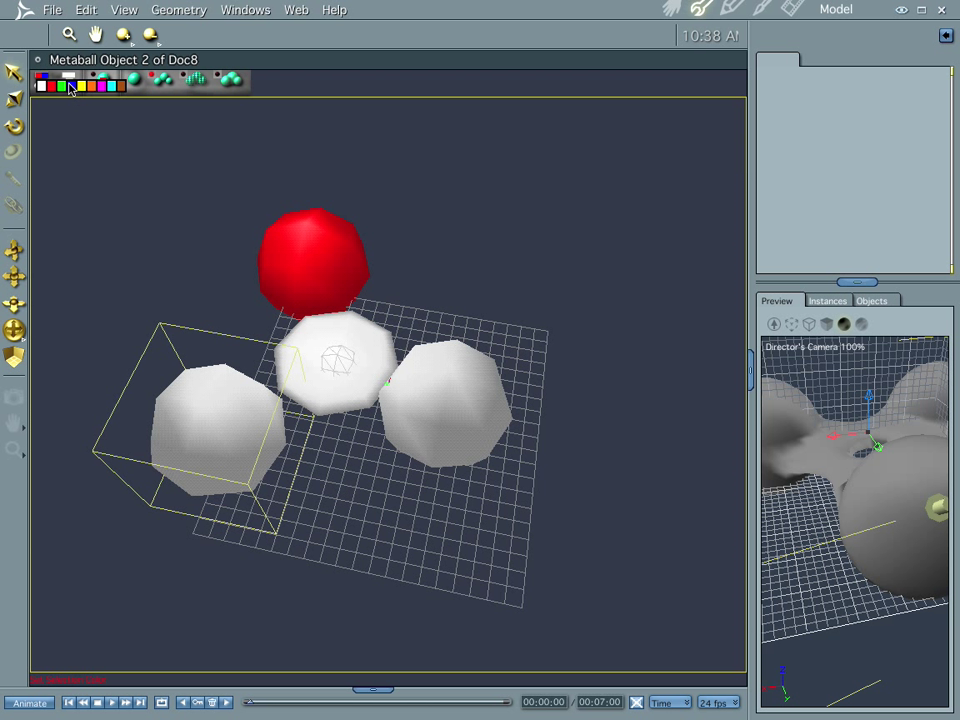
{"action": "left_click", "coordinate": [55, 66]}
- Move the remaining outer white sphere forward on the grid and colour it green
{"action": "left_click_drag", "start_coordinate": [474, 420], "coordinate": [467, 497]}
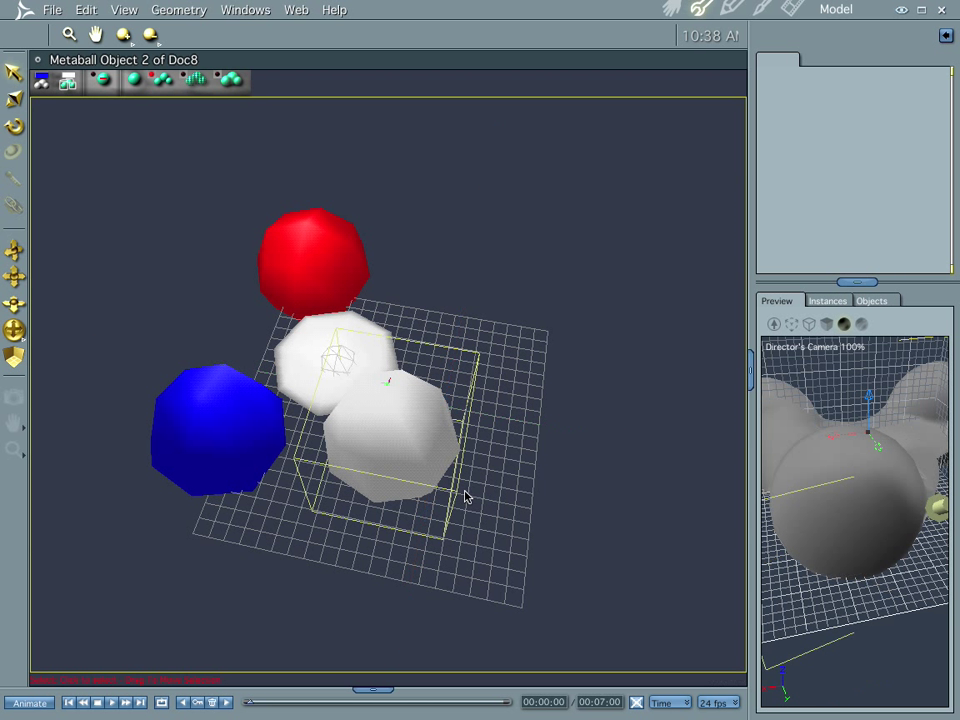
{"action": "left_click_drag", "start_coordinate": [407, 461], "coordinate": [460, 497]}
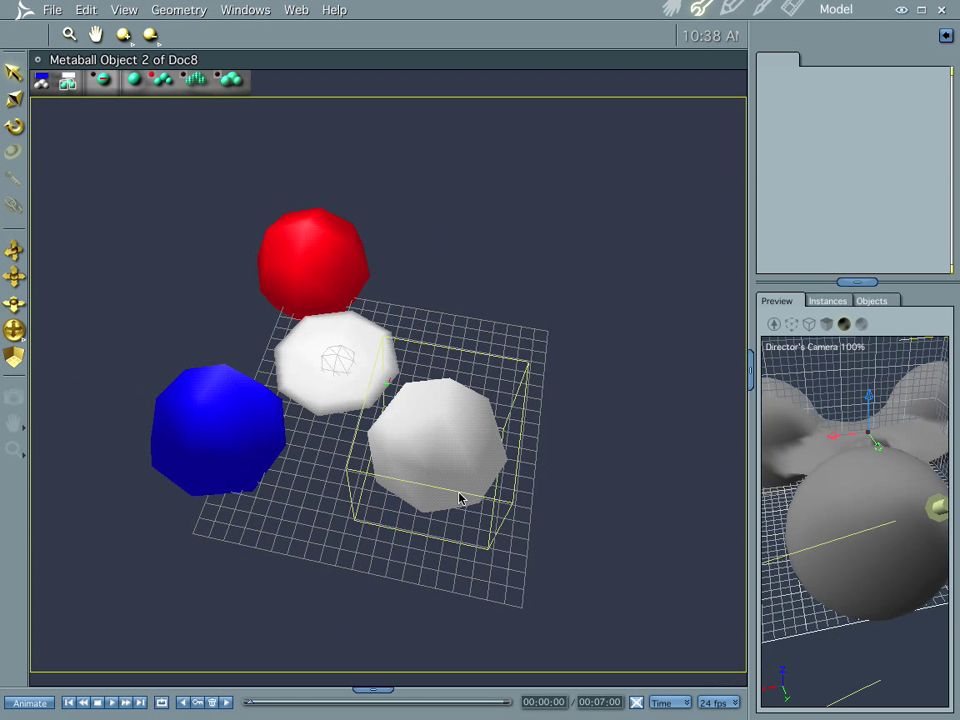
{"action": "left_click", "coordinate": [41, 80]}
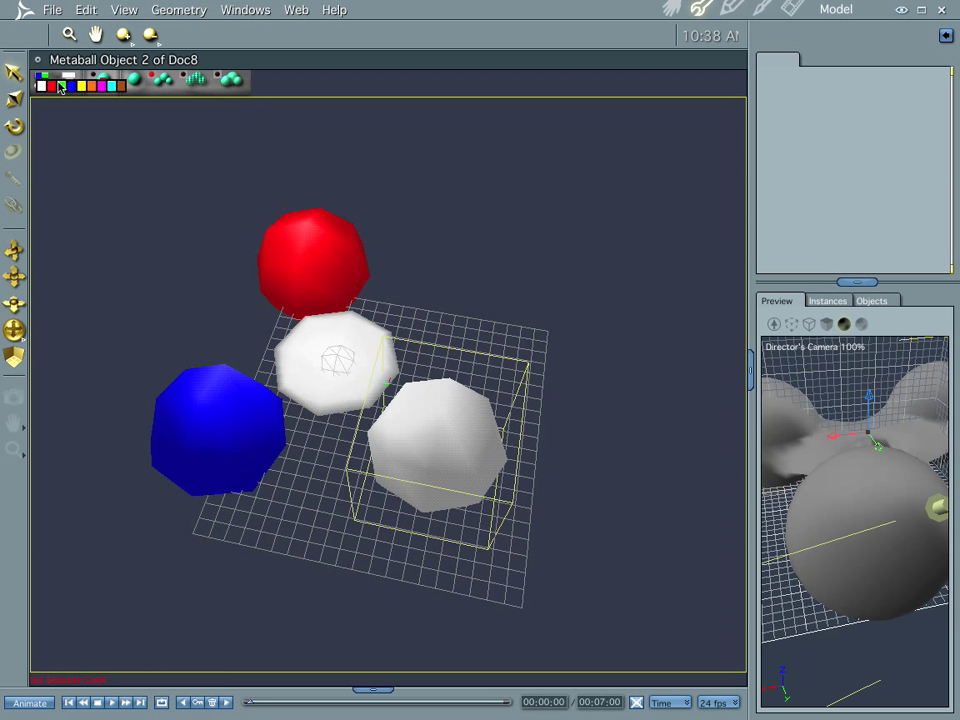
{"action": "left_click", "coordinate": [59, 87]}
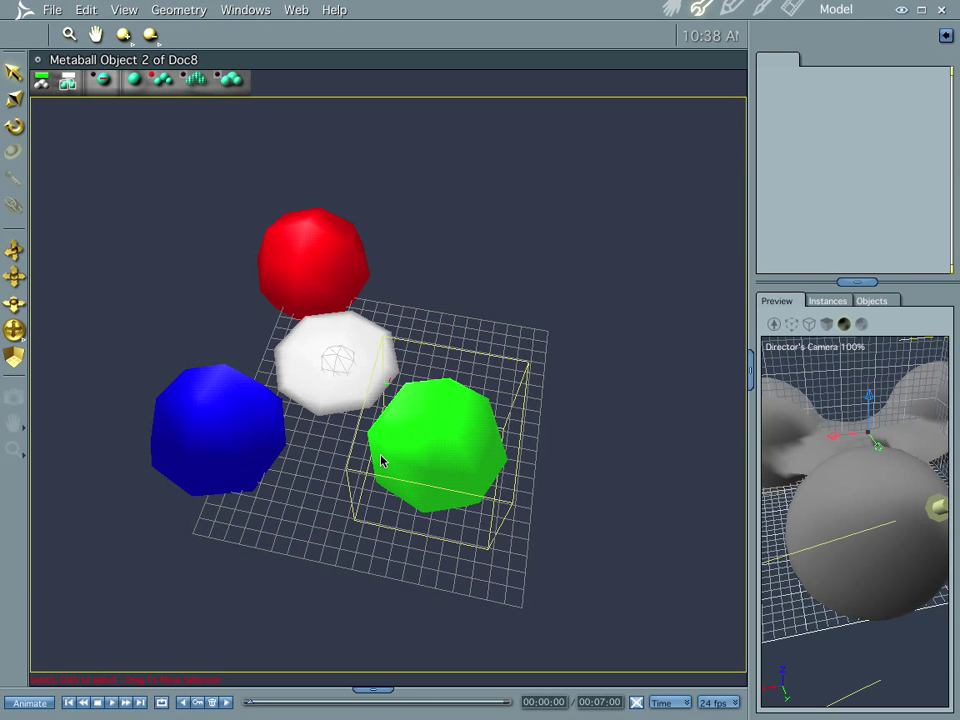
- Check the blended metaball surface from the opposite side, and return to the display of separate coloured spheres
{"action": "left_click_drag", "start_coordinate": [416, 369], "coordinate": [84, 358]}
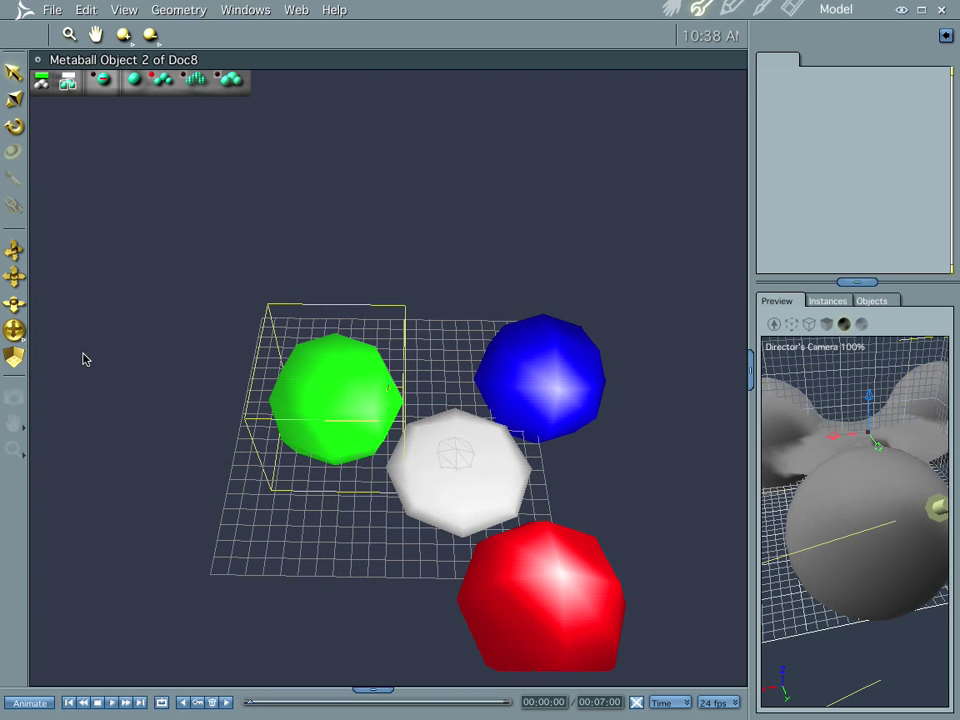
{"action": "left_click", "coordinate": [230, 80]}
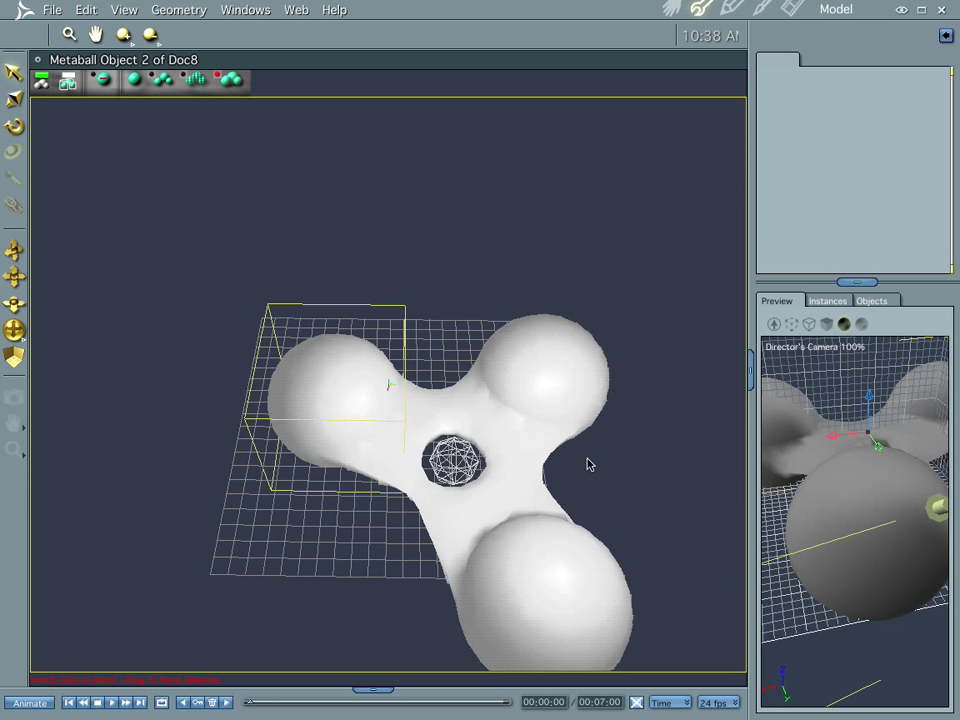
{"action": "key", "text": "ctrl+z"}
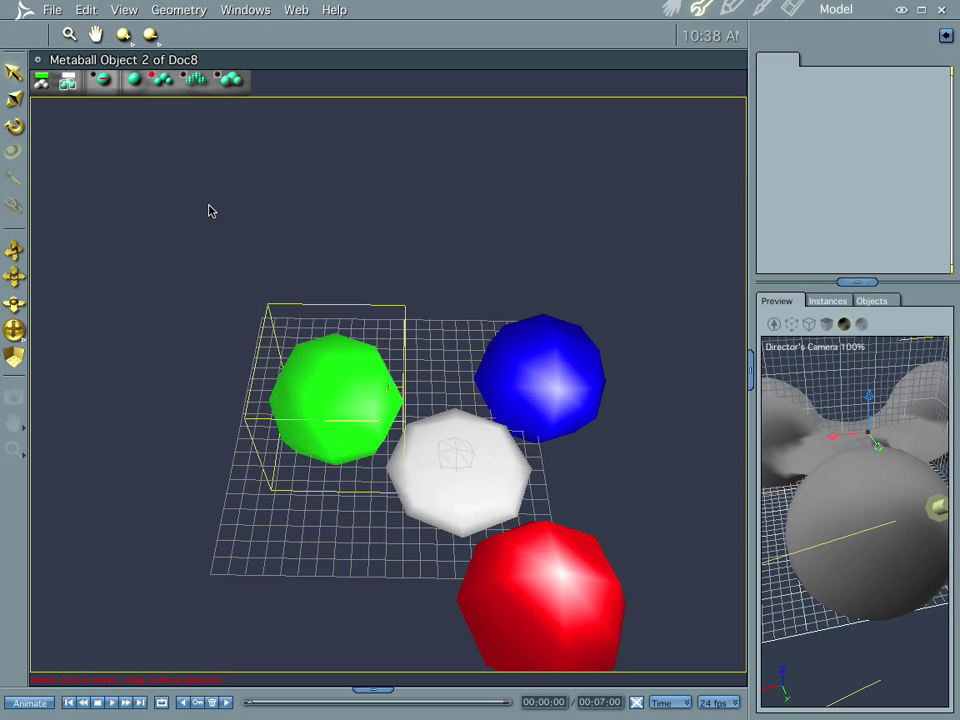
- Render the assembled scene to inspect the metaball surface, and reopen the metaball object for modeling
{"action": "left_click", "coordinate": [671, 7]}
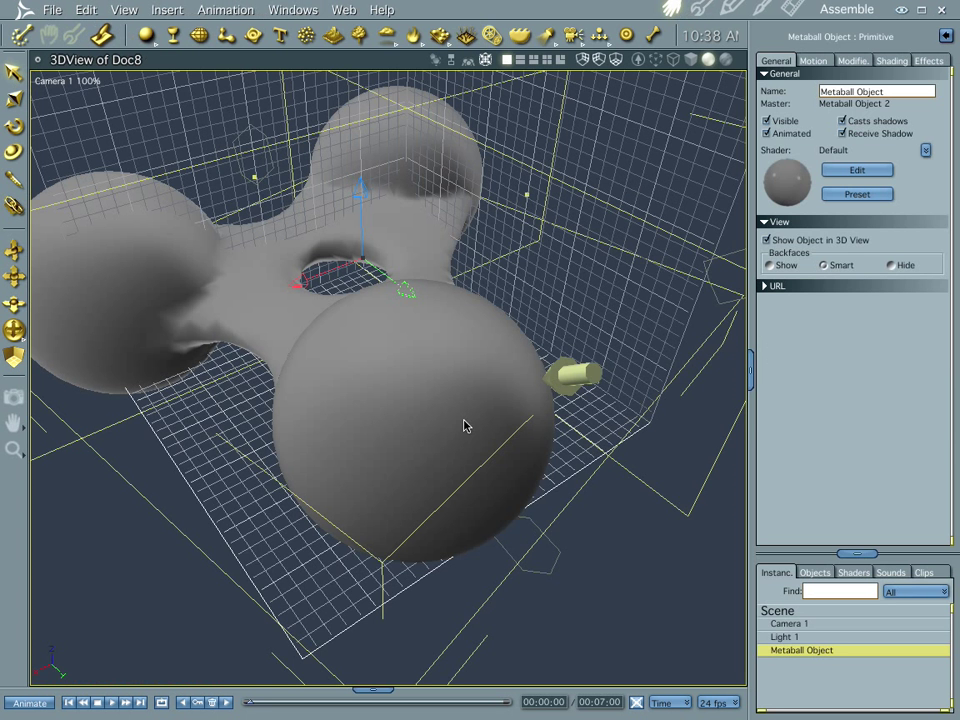
{"action": "key", "text": "ctrl+r"}
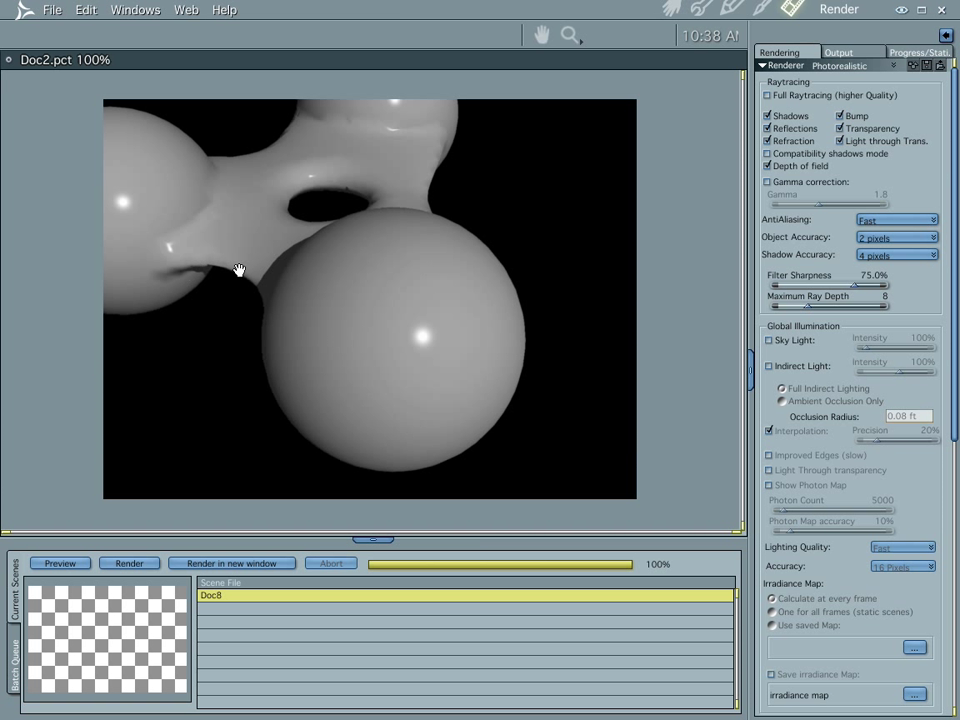
{"action": "left_click", "coordinate": [671, 9]}
{"action": "double_click", "coordinate": [388, 392]}
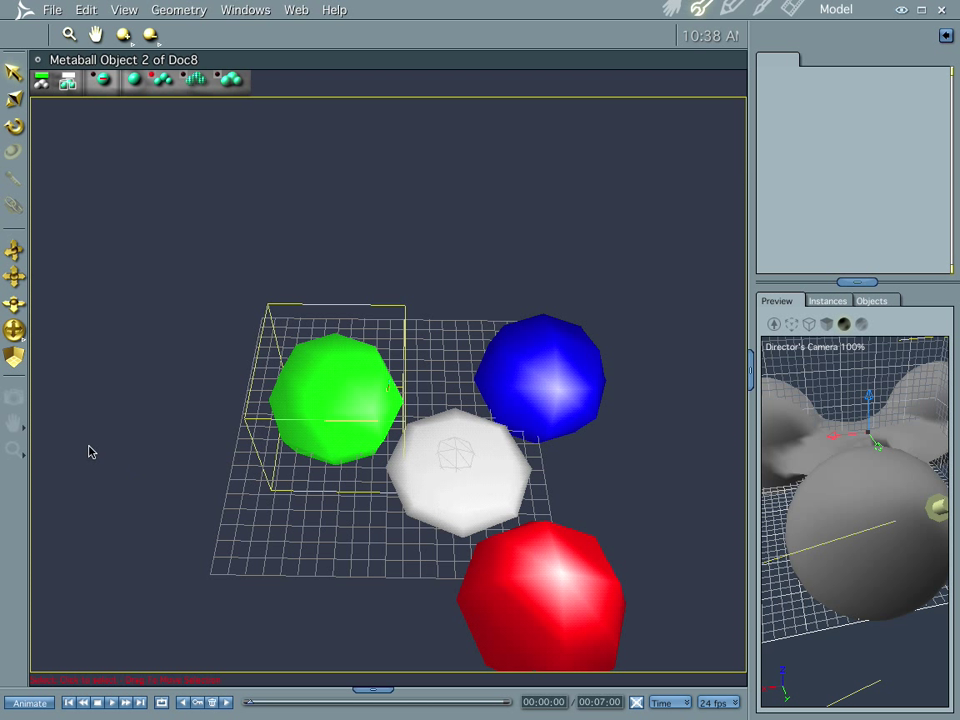
- Select the flattened white central sphere
{"action": "left_click", "coordinate": [13, 72]}
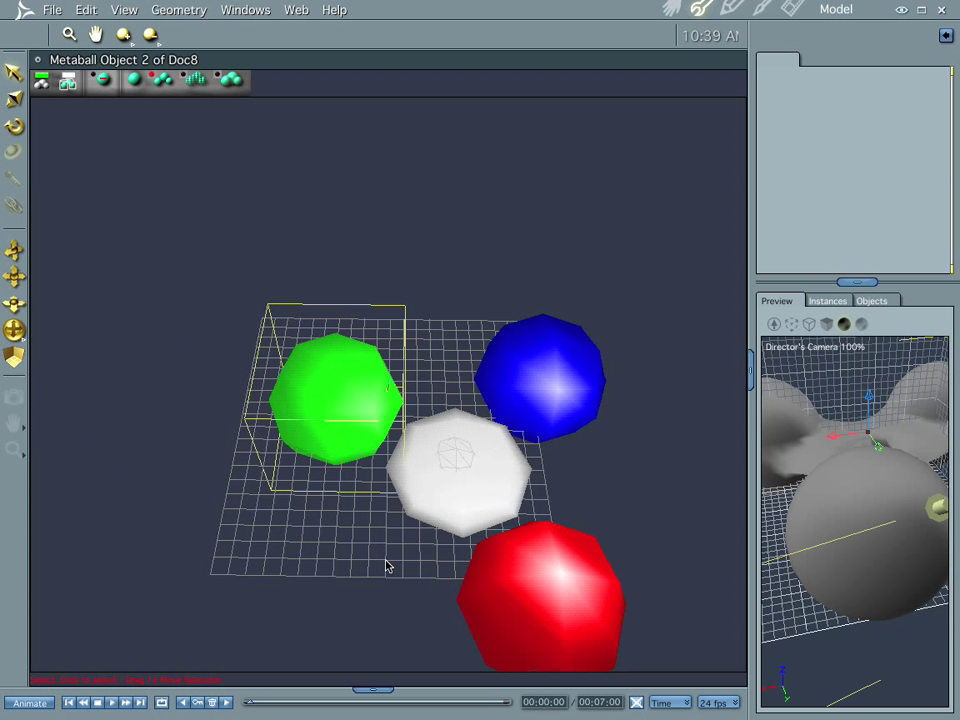
{"action": "left_click", "coordinate": [470, 510]}
{"action": "mouse_move", "coordinate": [470, 510]}
{"action": "left_mouse_down"}
{"action": "mouse_move", "coordinate": [441, 476]}
{"action": "mouse_move", "coordinate": [437, 486]}
{"action": "mouse_move", "coordinate": [467, 521]}
{"action": "left_mouse_up"}
{"action": "left_click", "coordinate": [416, 492]}
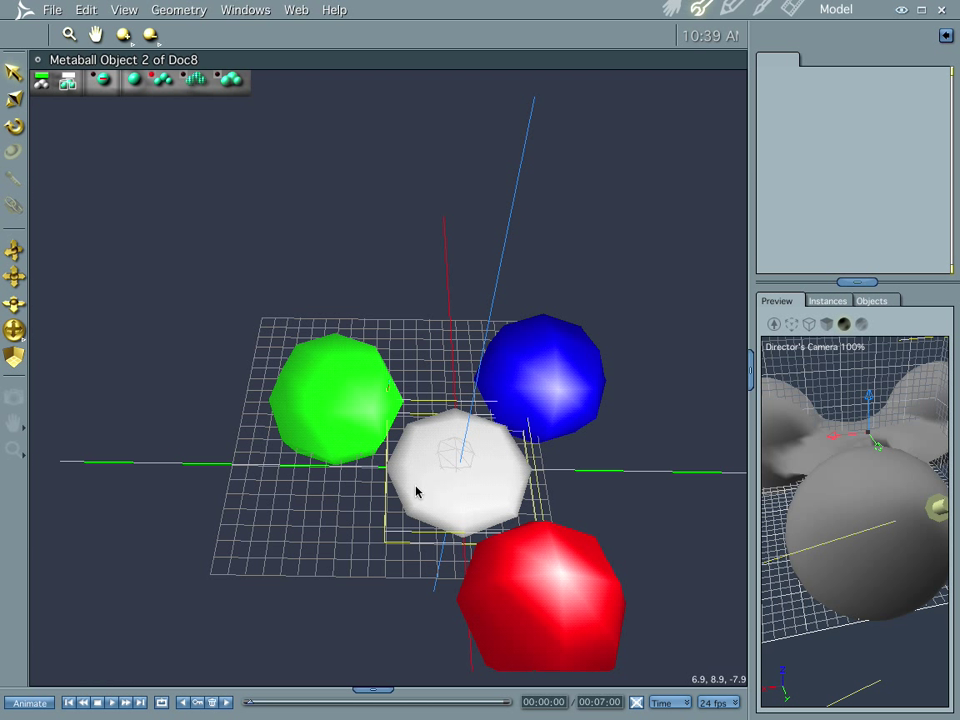
- Increase the metaball object's Surface Fidelity in Mesh Mode for a smoother final surface
{"action": "left_click", "coordinate": [178, 12]}
{"action": "left_click", "coordinate": [189, 27]}
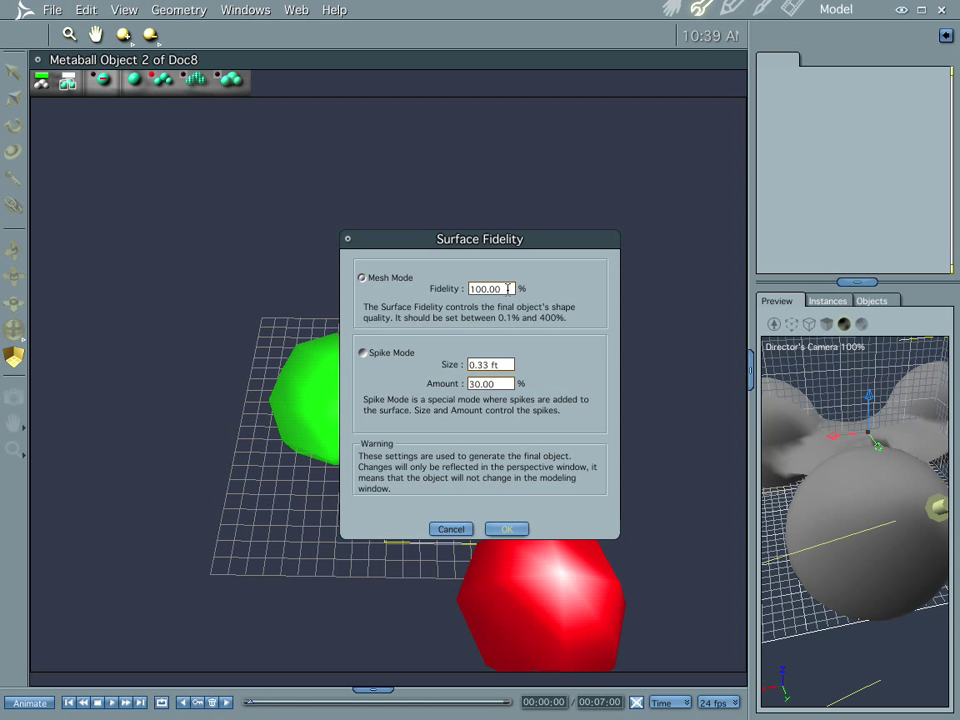
{"action": "double_click", "coordinate": [511, 288]}
{"action": "type", "text": "5"}
{"action": "key", "text": "Return"}
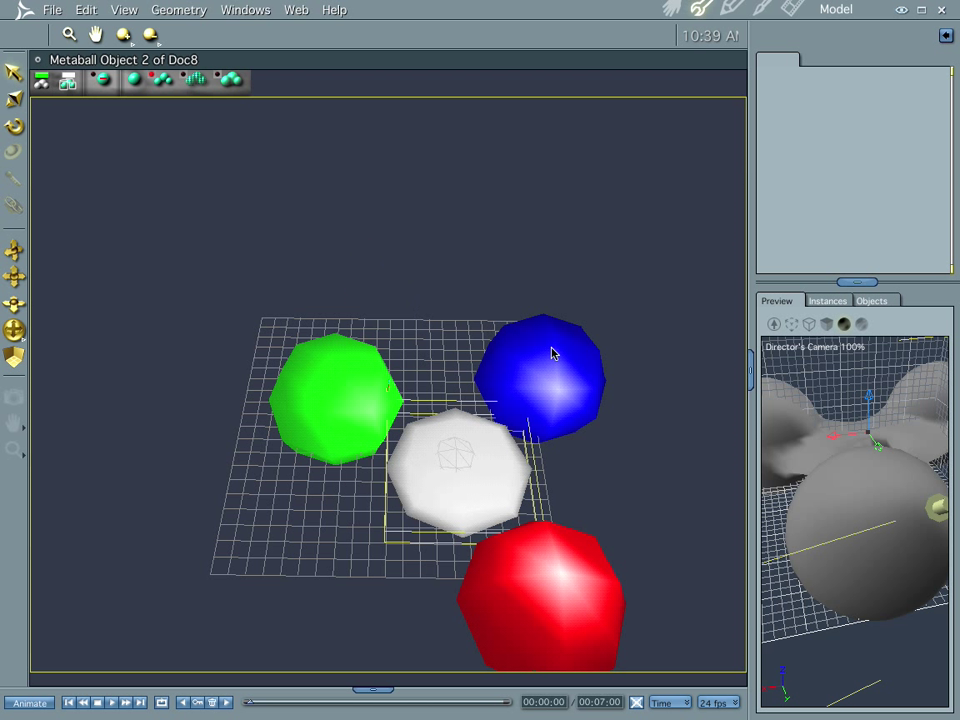
- Render the scene with the new surface fidelity to check the blends, and return to the Assemble room
{"action": "left_click", "coordinate": [672, 9]}
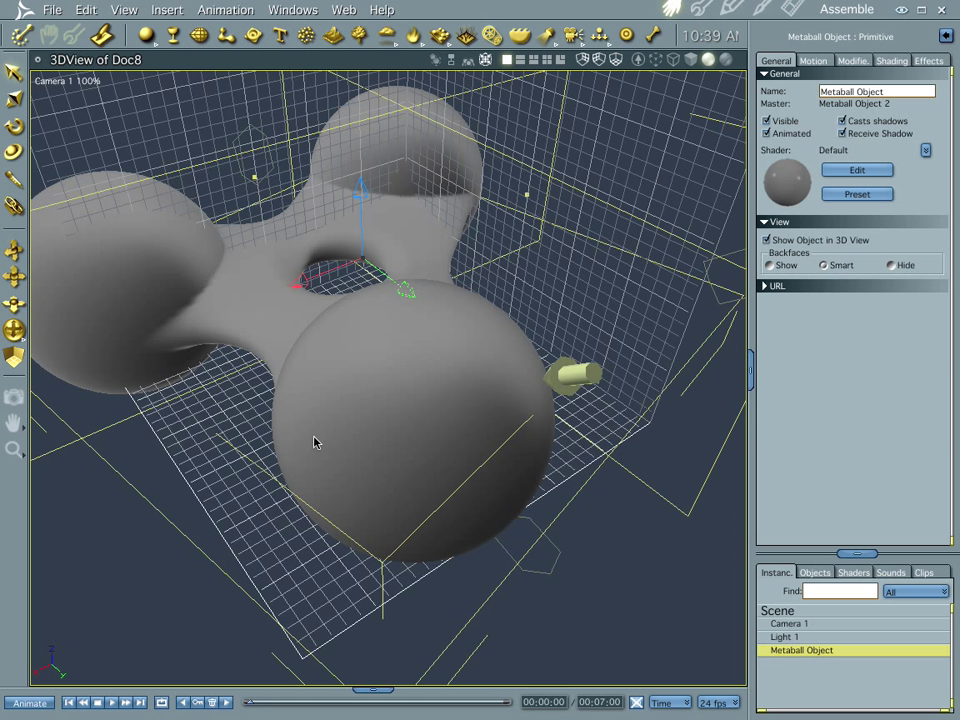
{"action": "key", "text": "ctrl+r"}
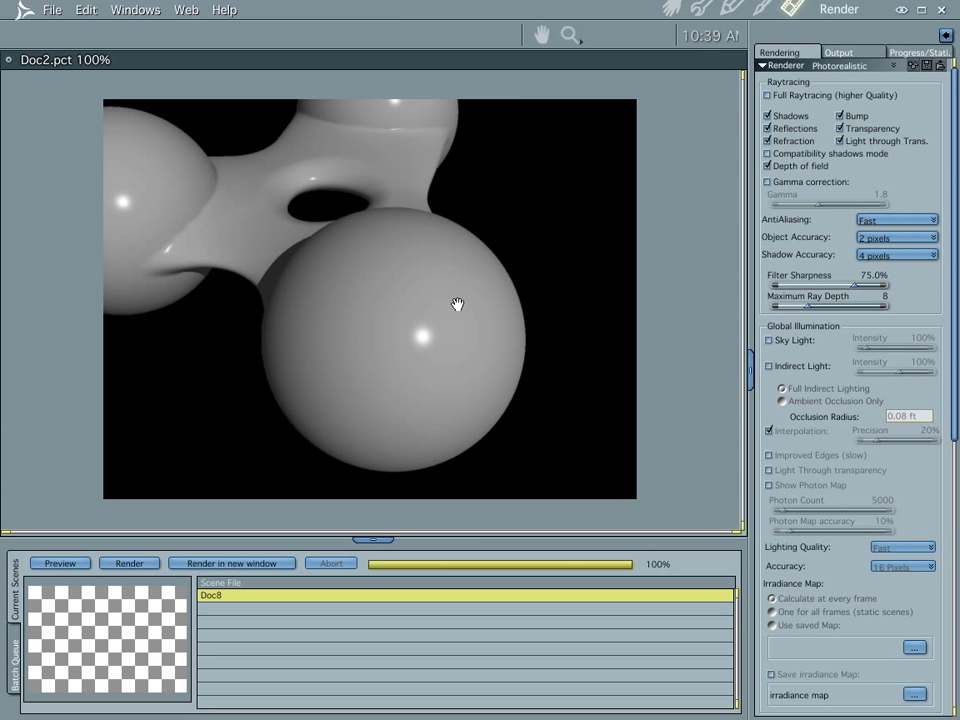
{"action": "left_click", "coordinate": [671, 9]}
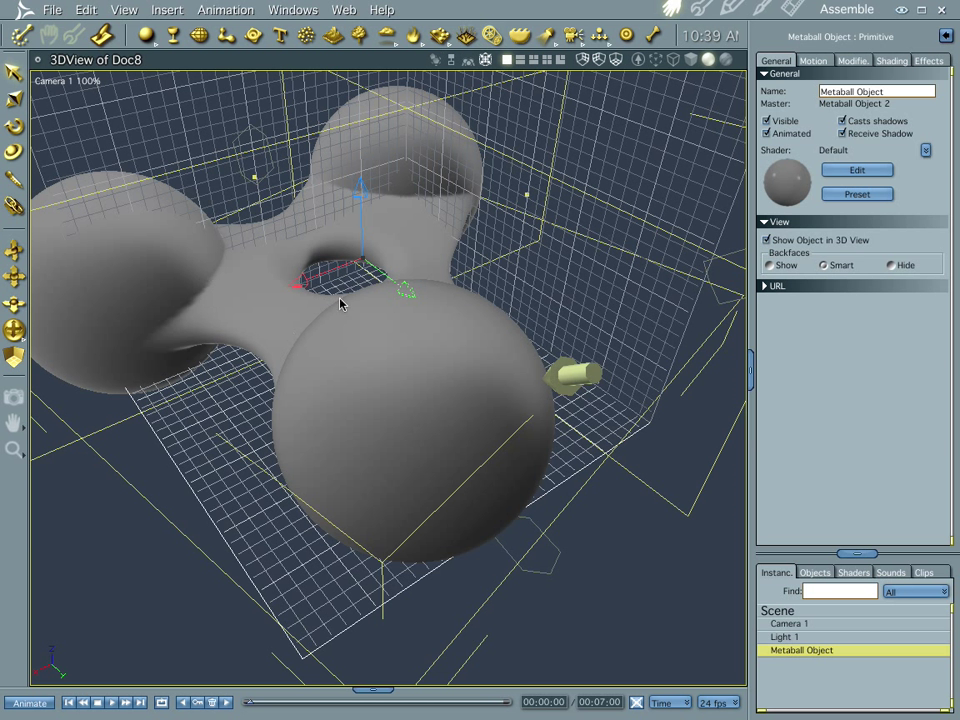
- Move the metaball object in the scene along its X axis and along its Y axis
{"action": "left_click_drag", "start_coordinate": [330, 290], "coordinate": [373, 295]}
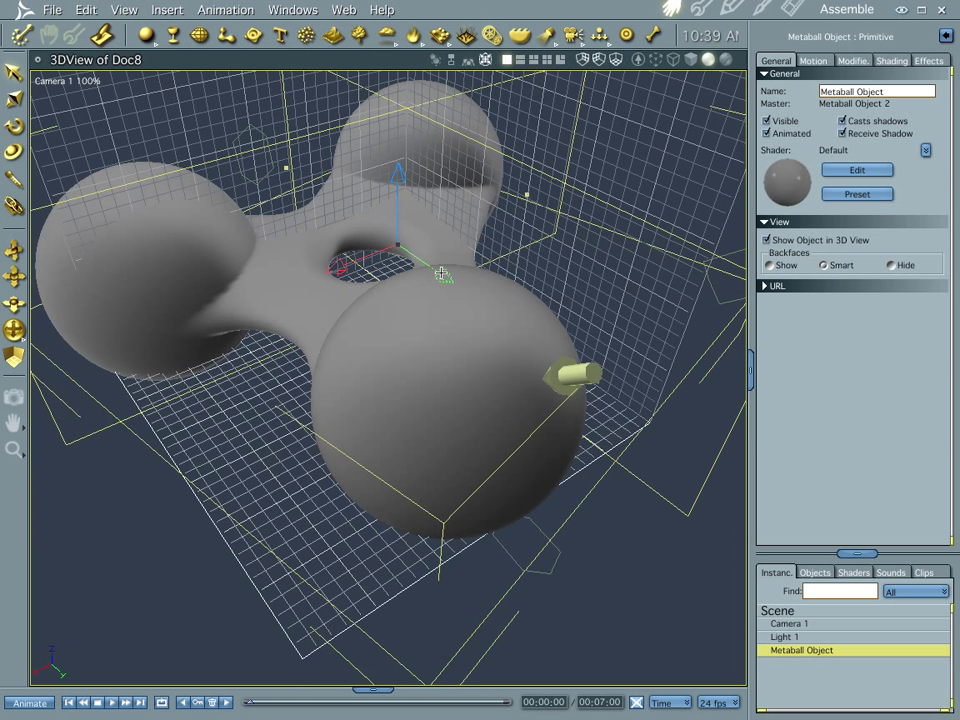
{"action": "left_click_drag", "start_coordinate": [471, 297], "coordinate": [473, 303]}
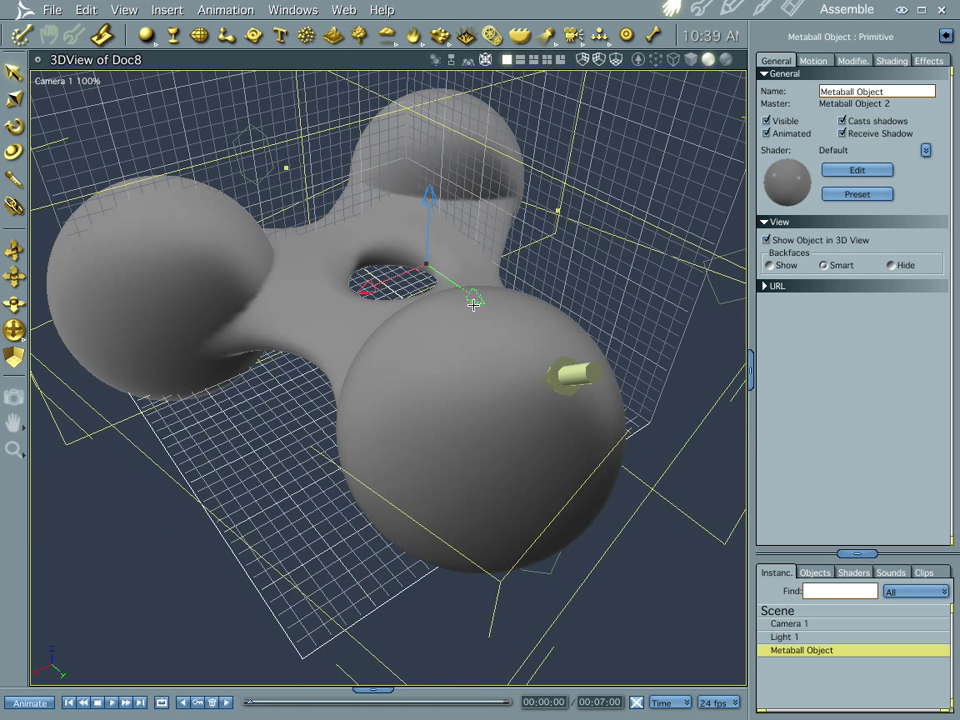